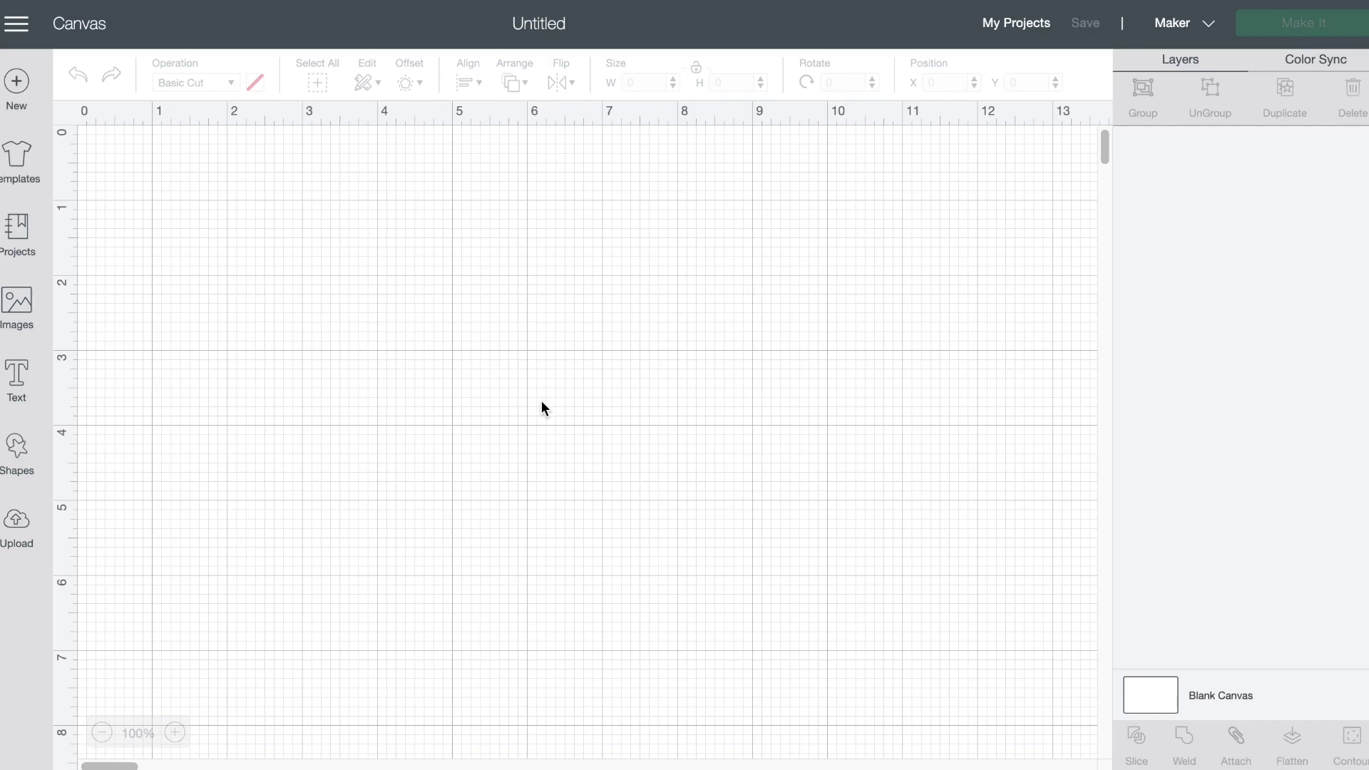
# Step: Open the Upload page from the left sidebar to see recent uploads
pyautogui.click(17, 527)
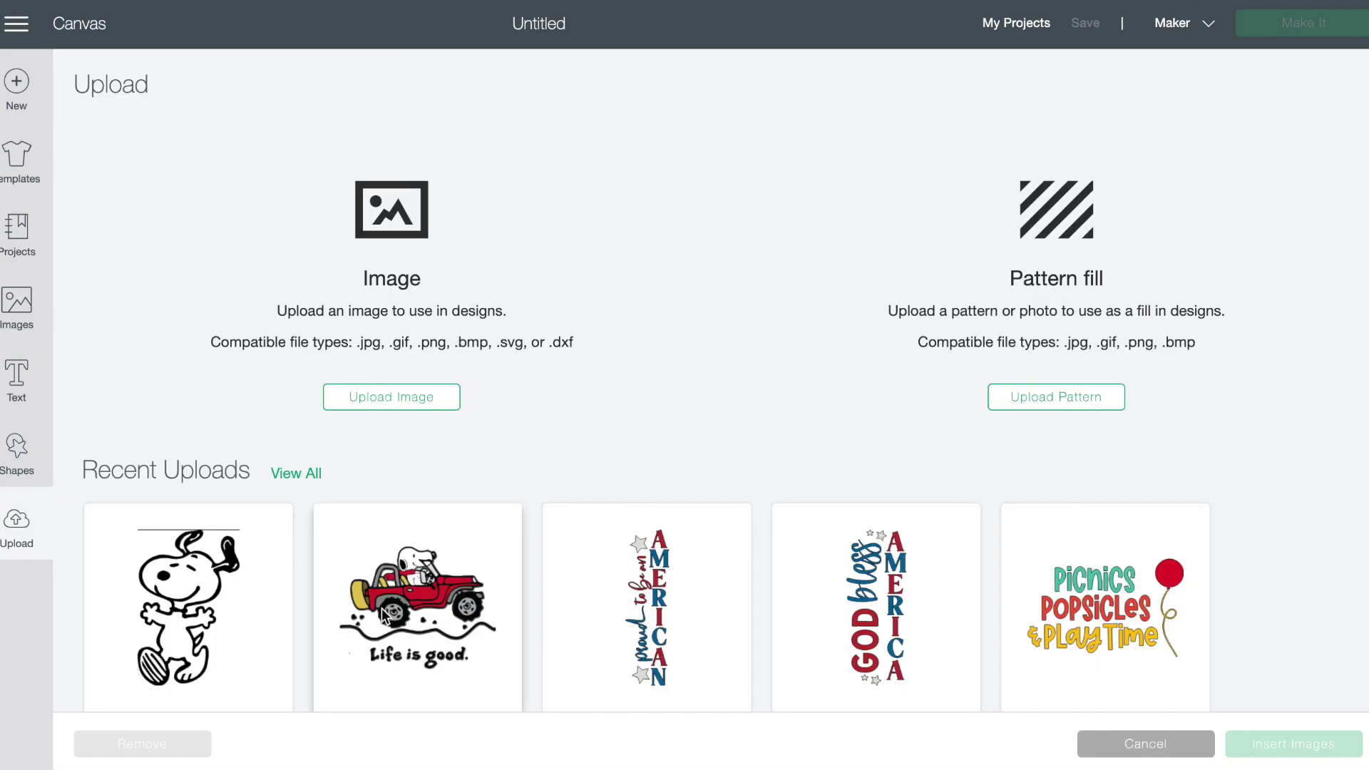
# Step: Upload the dancing Snoopy screenshot from Recents as a Moderately complex image
pyautogui.click(400, 401)
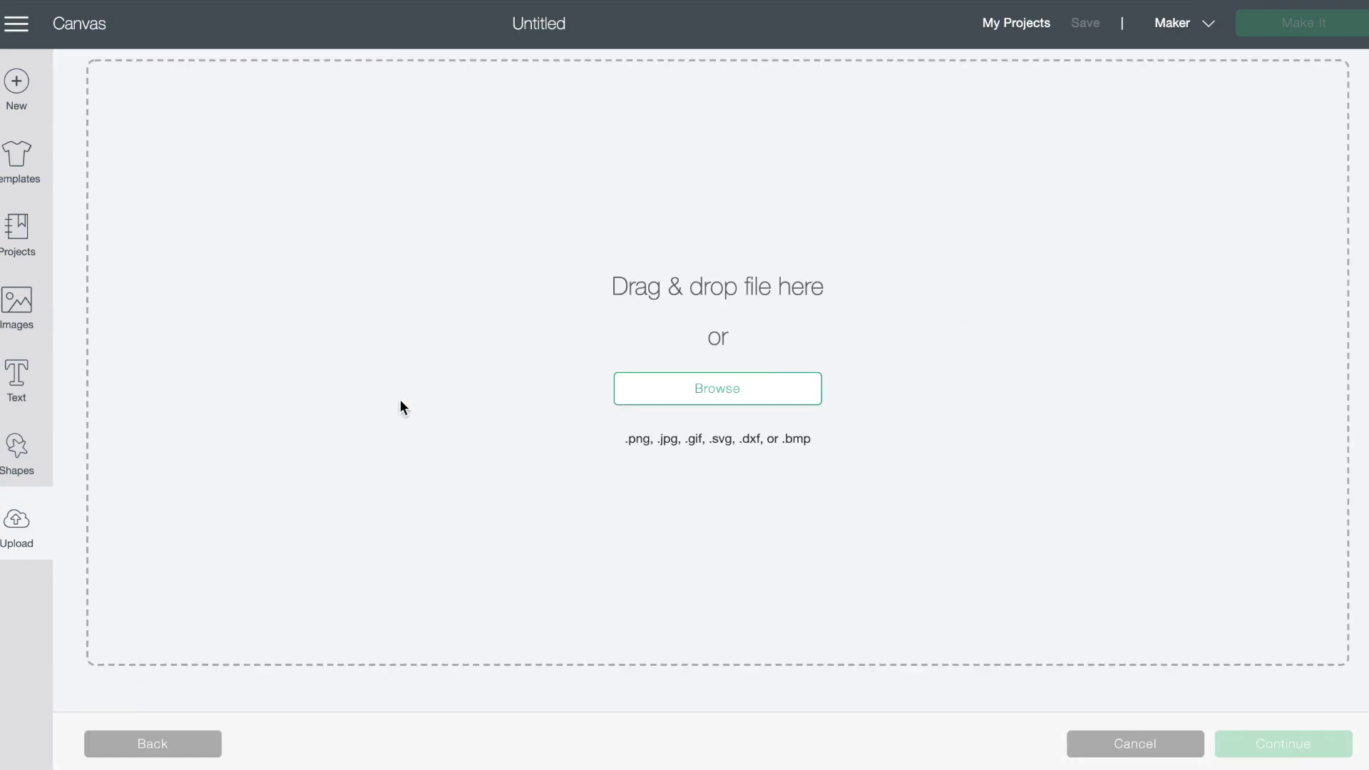
pyautogui.click(698, 391)
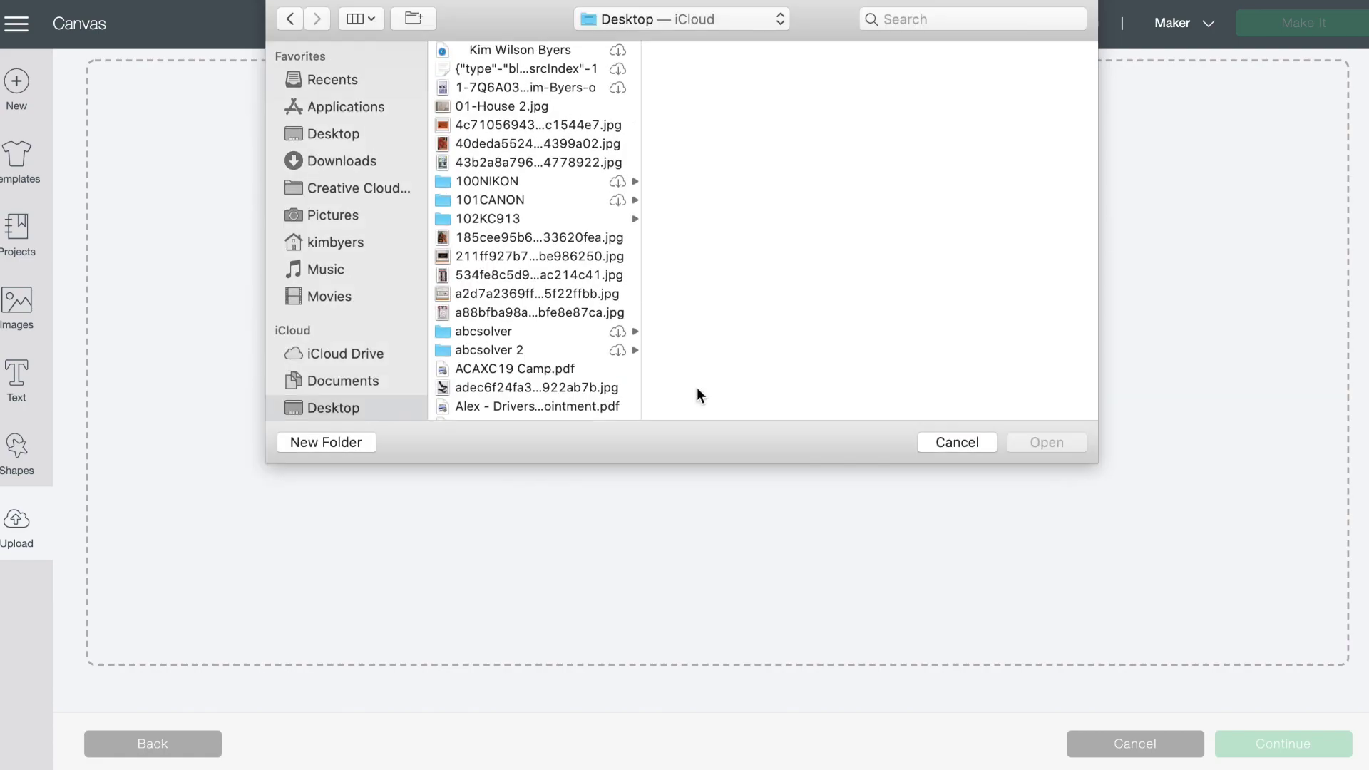
pyautogui.click(488, 136)
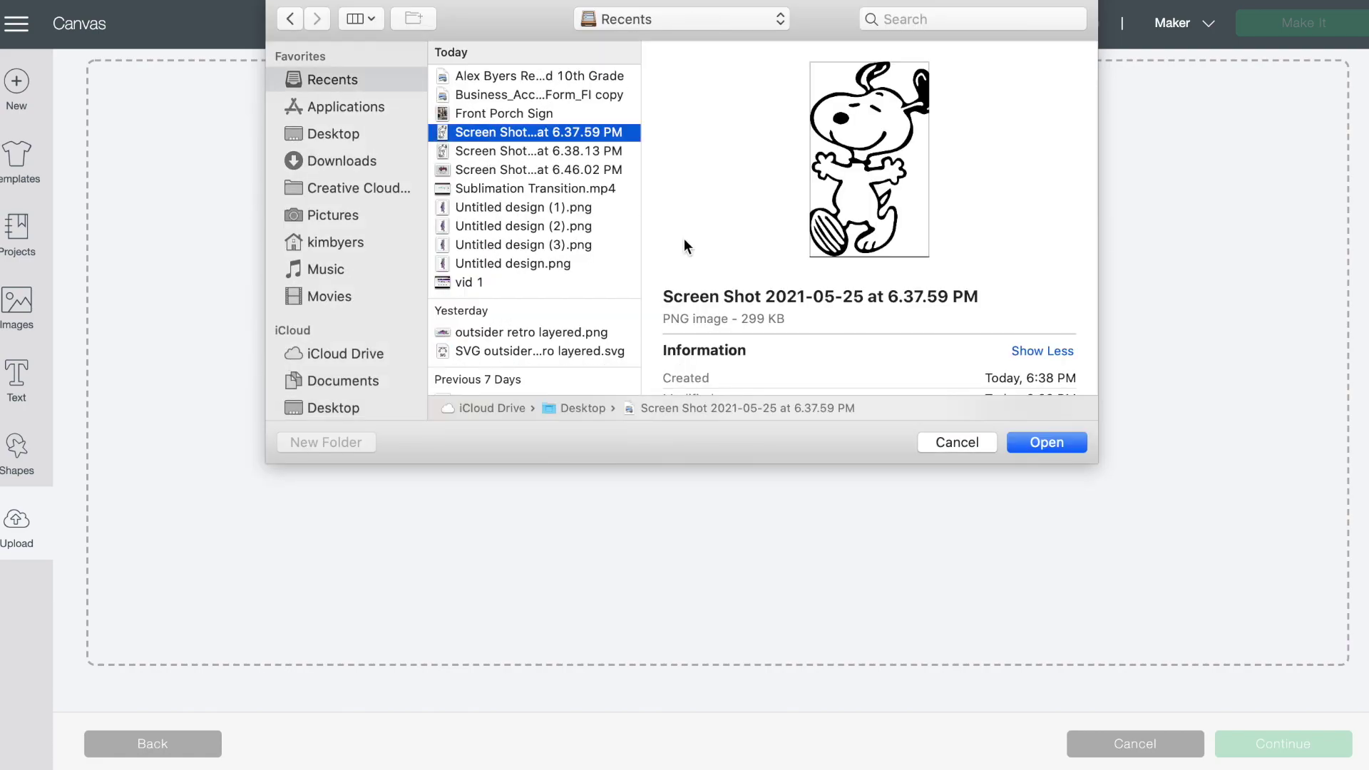
pyautogui.click(1057, 443)
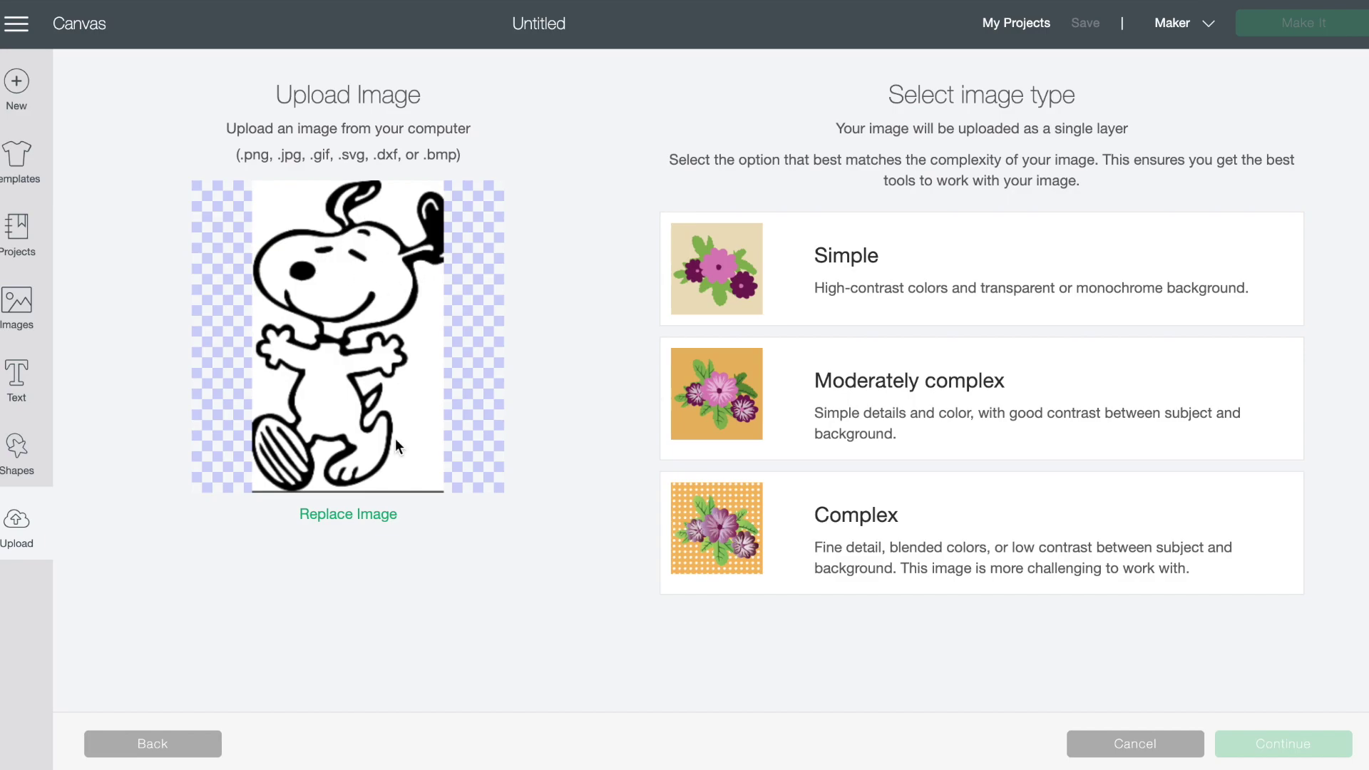
pyautogui.click(850, 403)
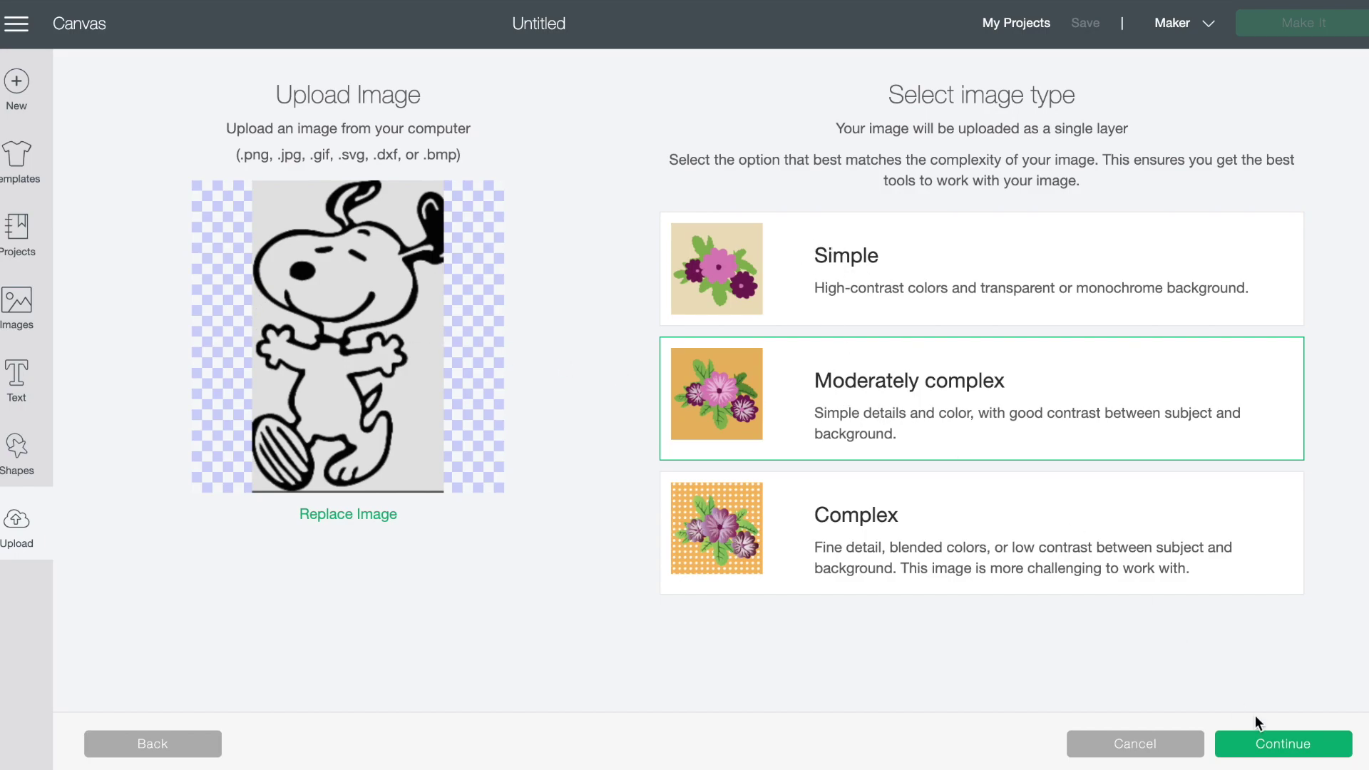
pyautogui.click(1292, 747)
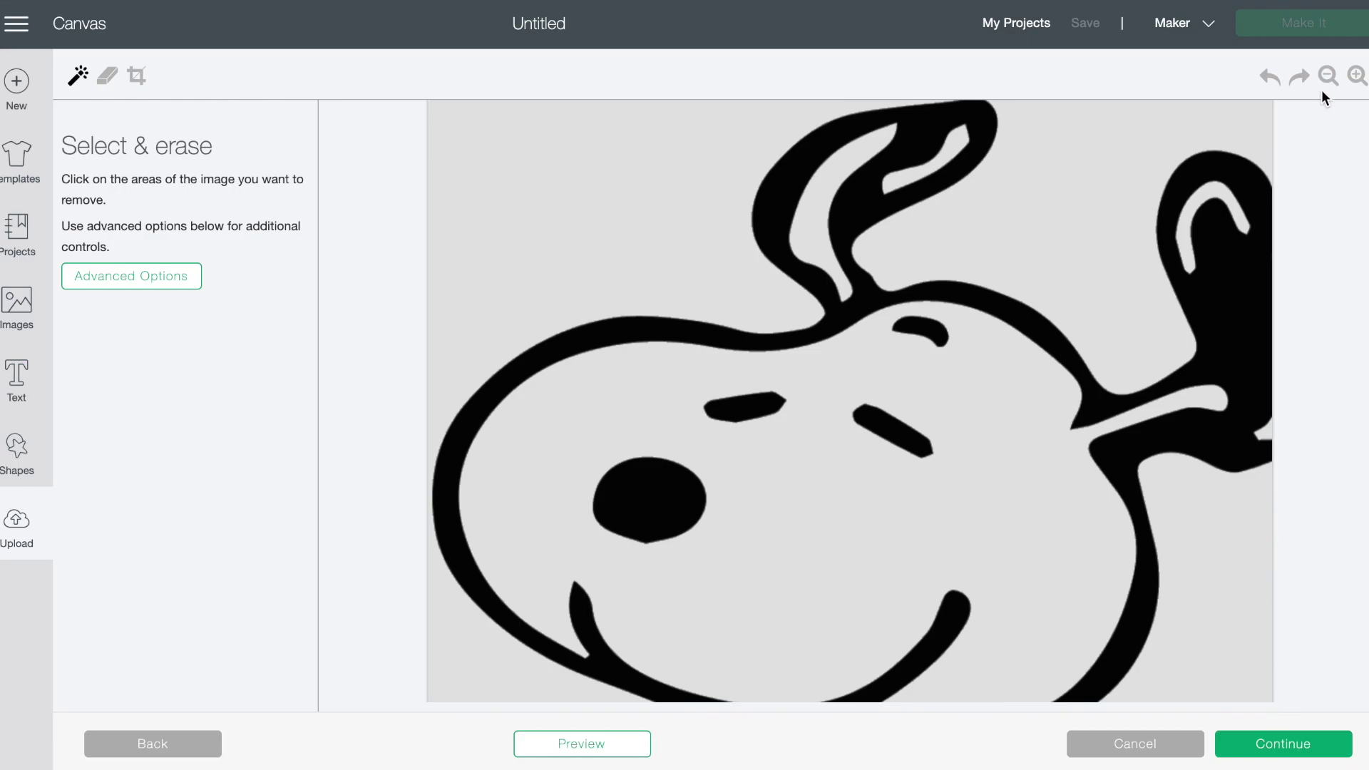
# Step: Erase the grey background left and right of Snoopy, beside the shoe and along the bottom strip
pyautogui.click(1326, 78)
pyautogui.click(1326, 80)
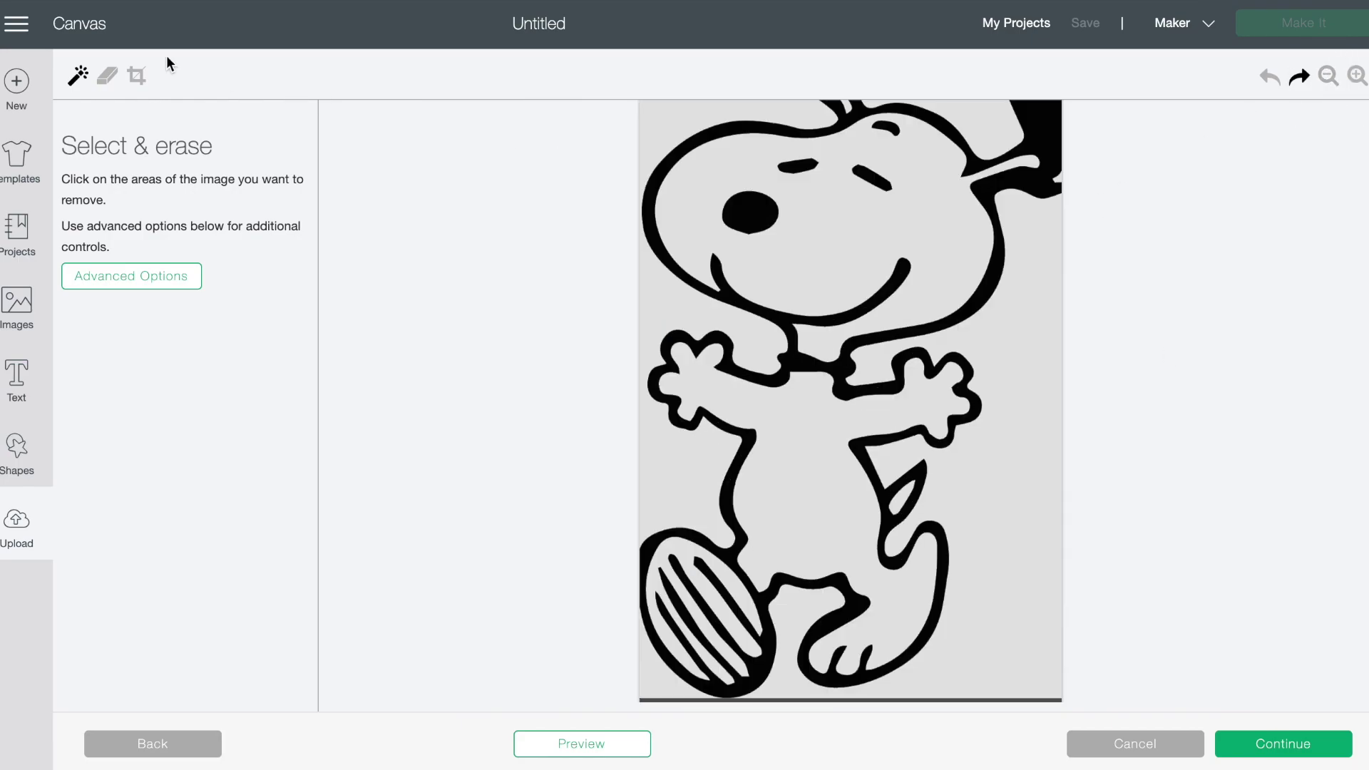
pyautogui.click(654, 127)
pyautogui.click(1024, 257)
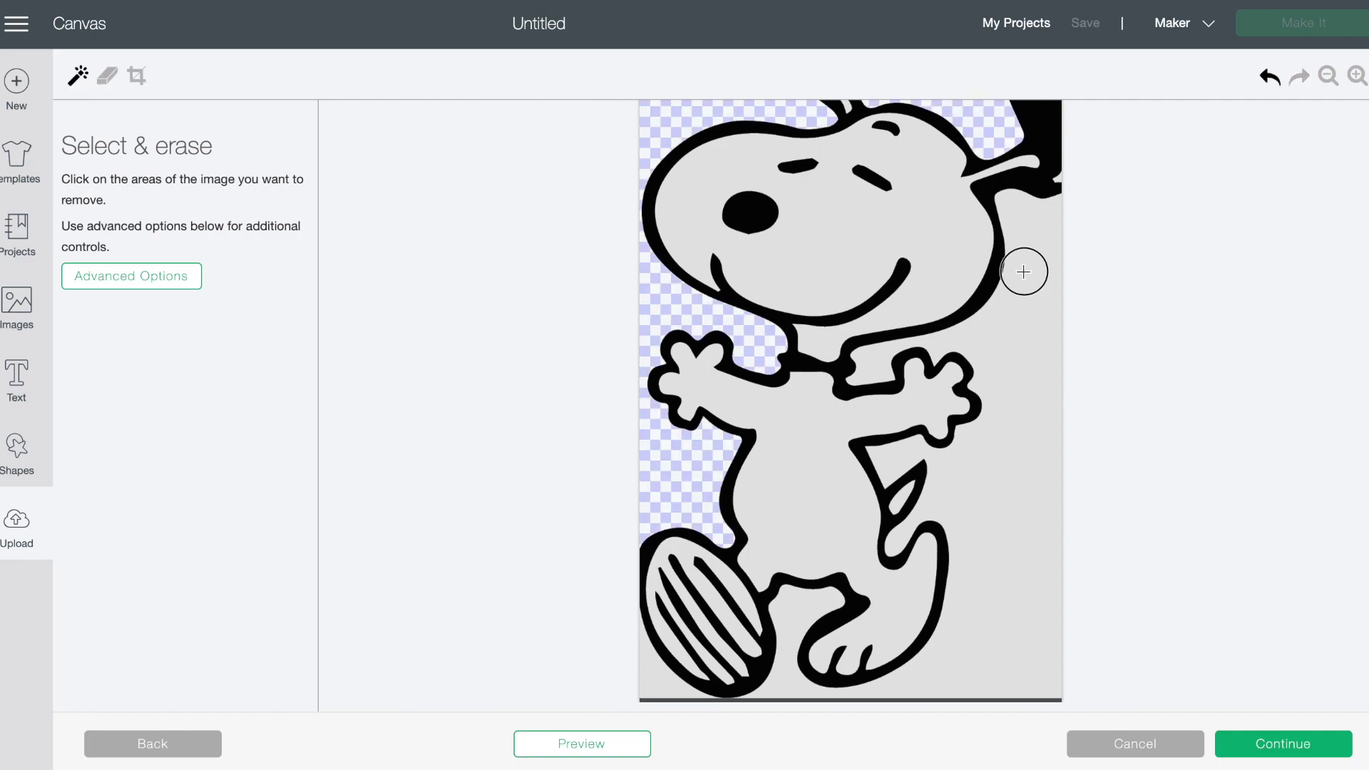
pyautogui.click(650, 682)
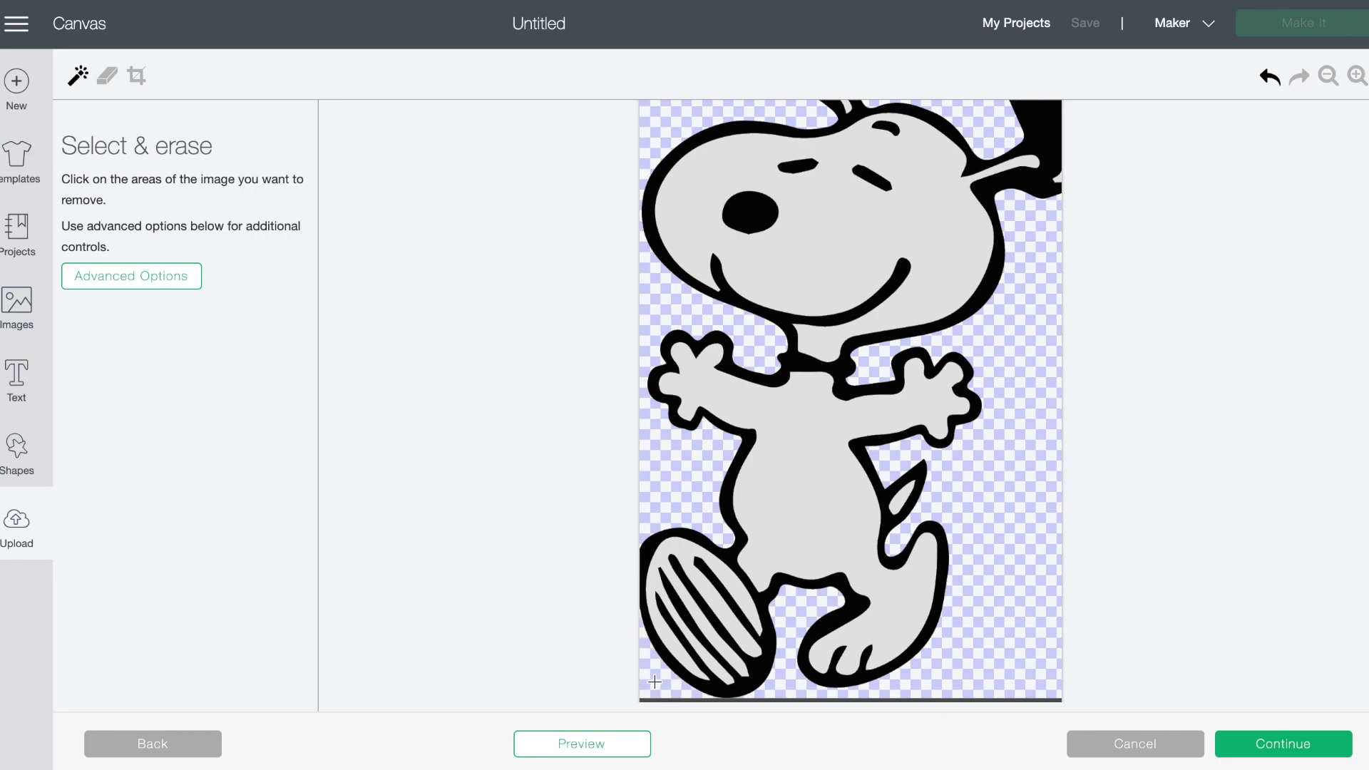
pyautogui.click(986, 699)
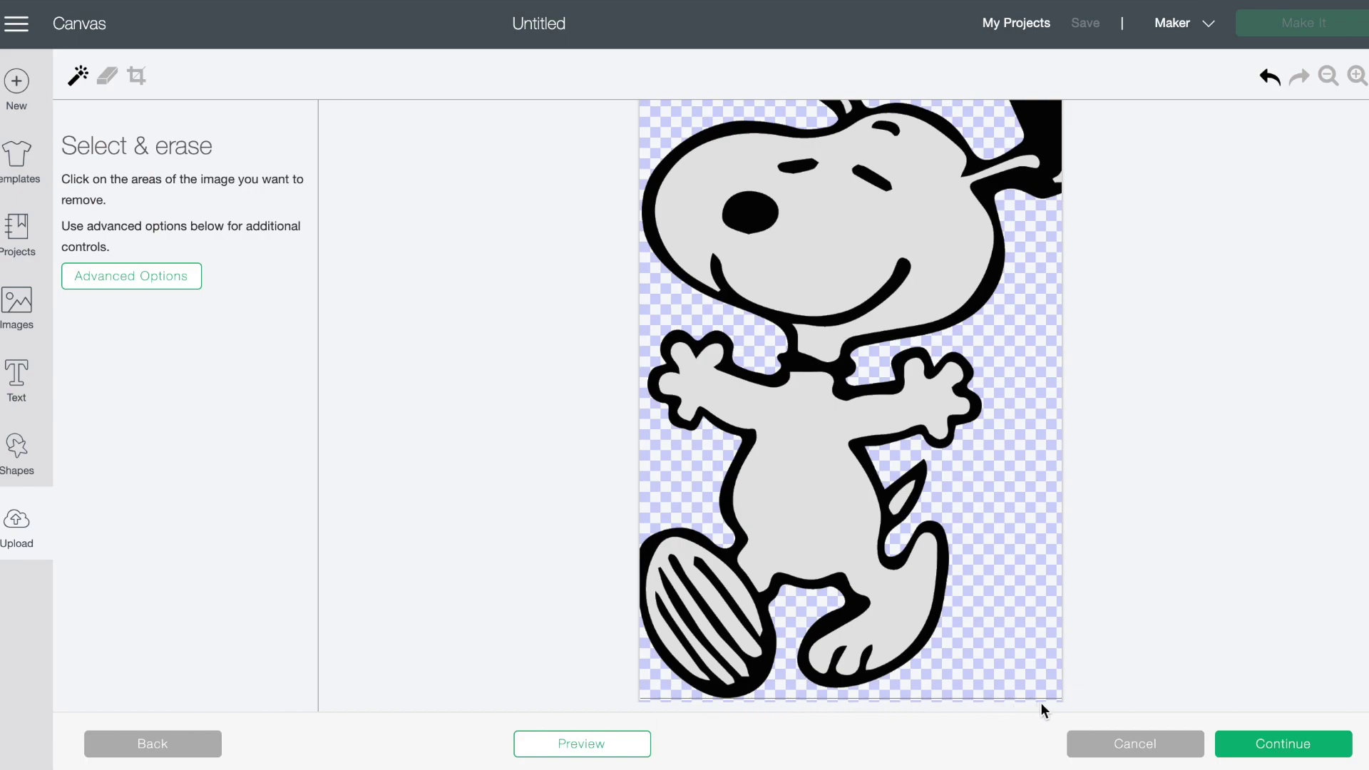
pyautogui.click(107, 75)
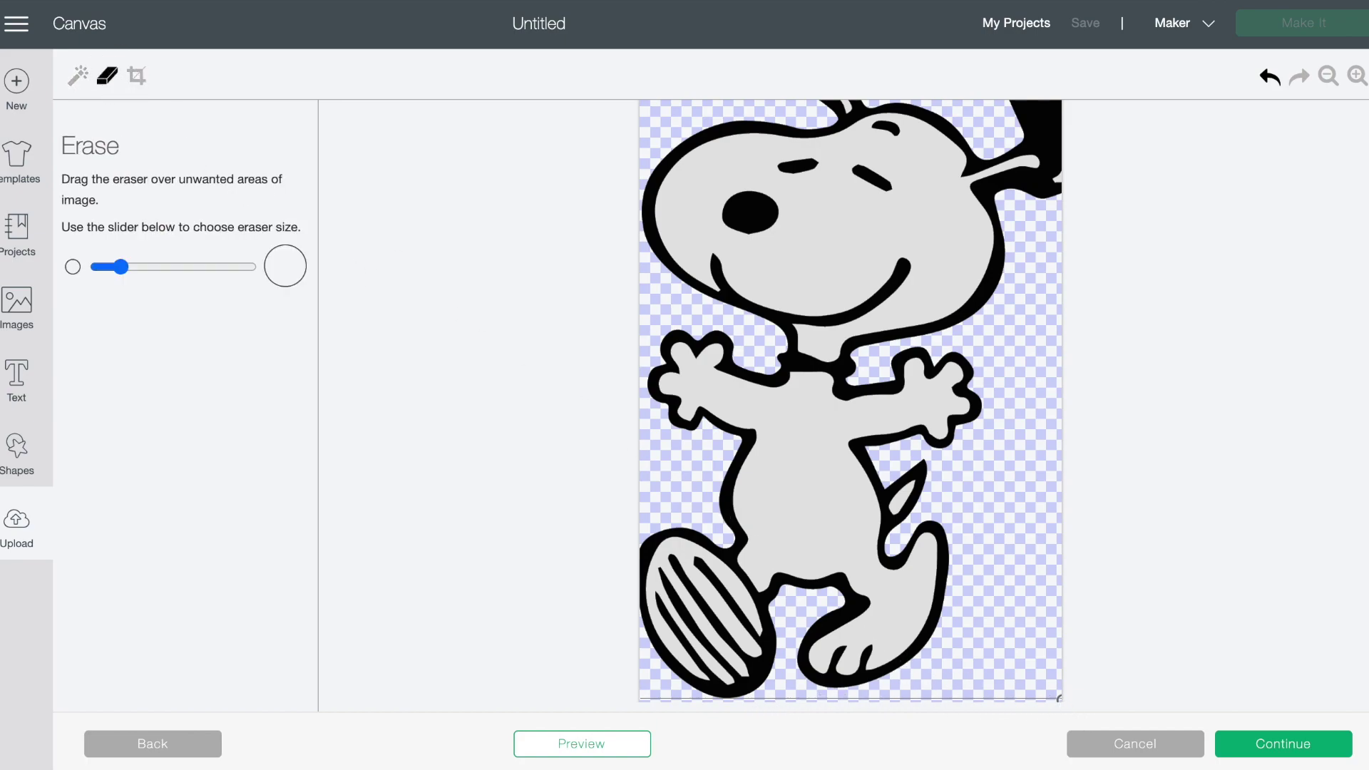
# Step: Erase the leftover dark border line along the bottom edge, then preview the cut silhouette
pyautogui.moveTo(1058, 698); pyautogui.dragTo(752, 701)
pyautogui.moveTo(650, 698); pyautogui.dragTo(710, 704)
pyautogui.scroll(3, 1035, 514)
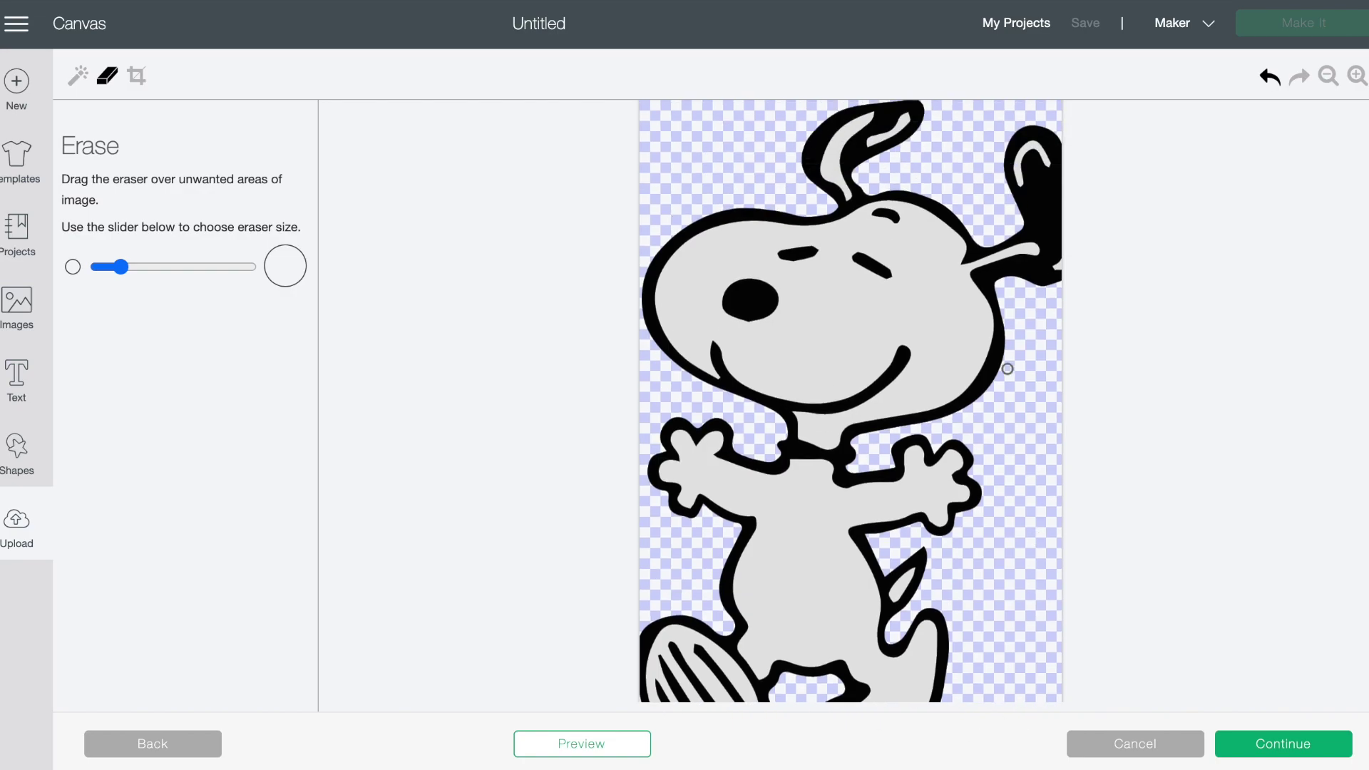
pyautogui.click(1327, 76)
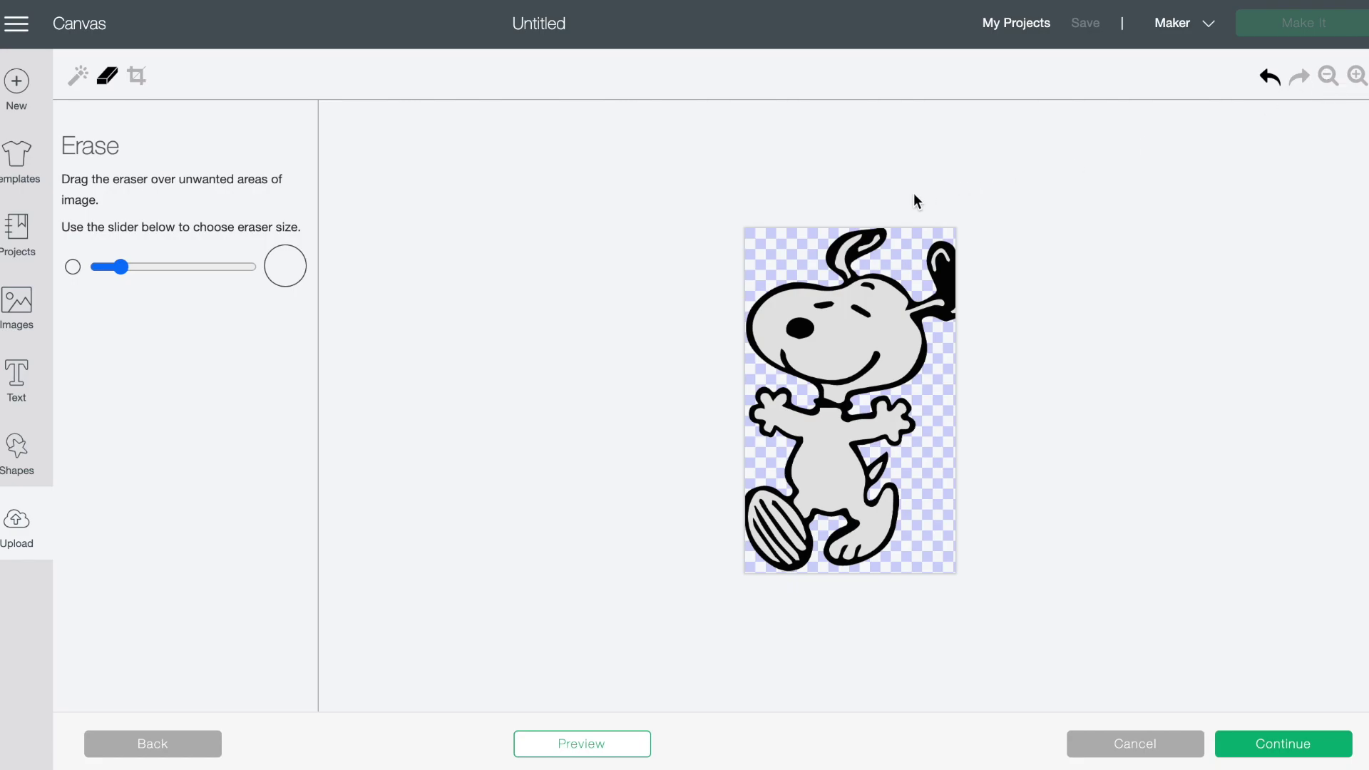
pyautogui.click(1356, 75)
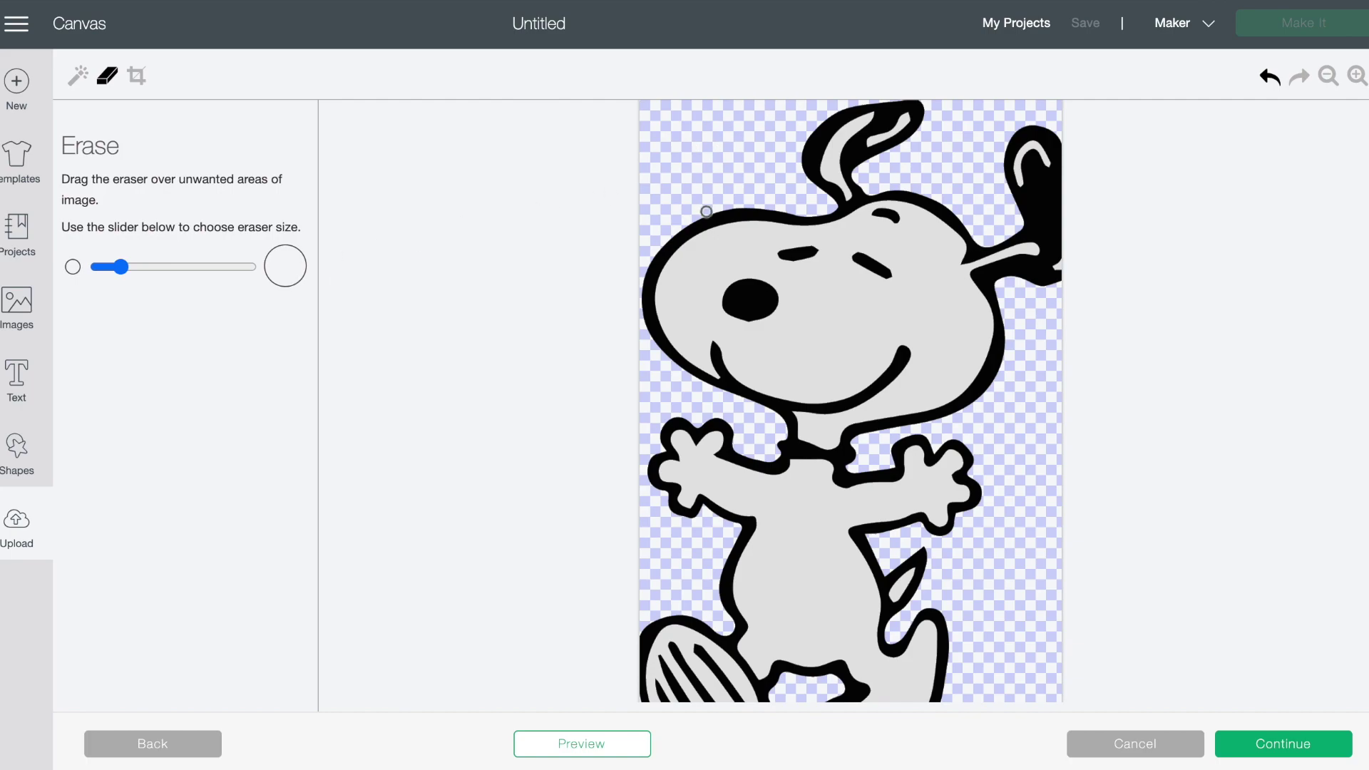
pyautogui.click(580, 744)
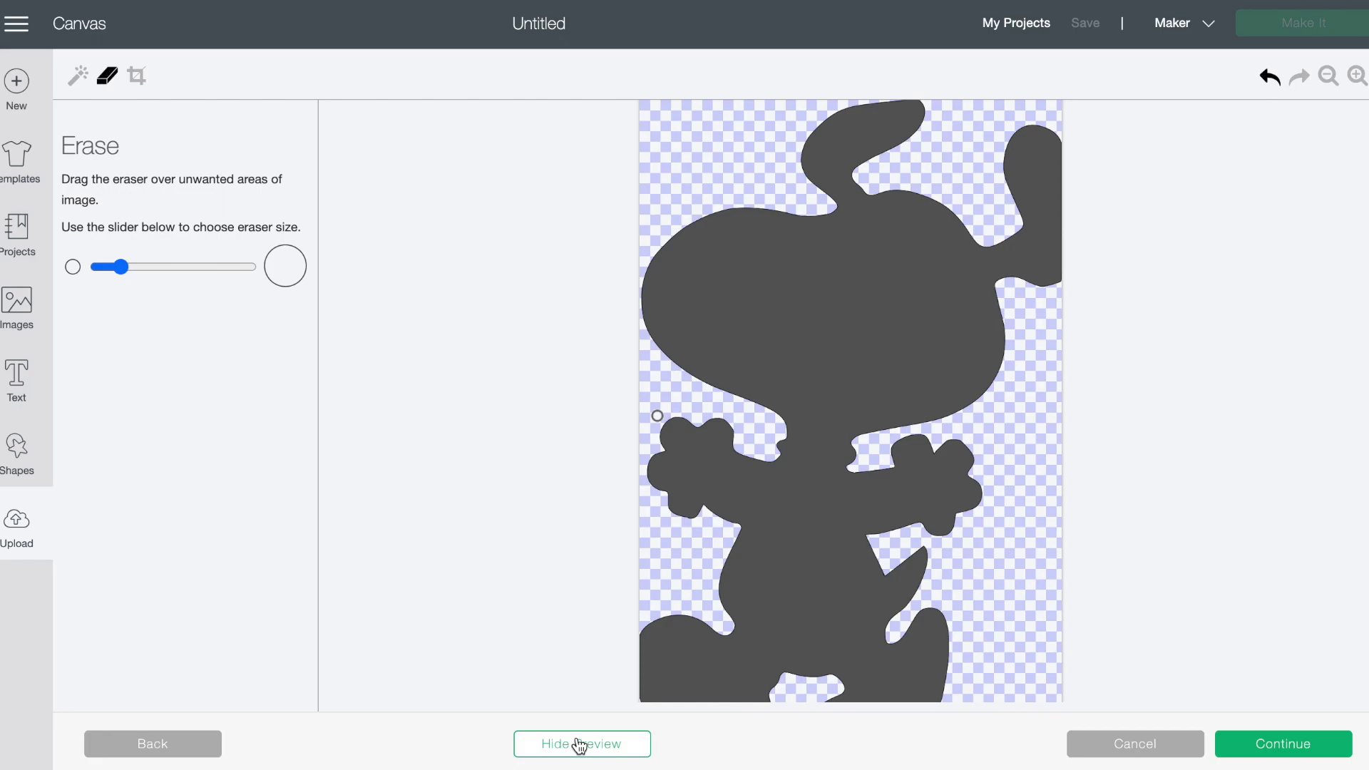
pyautogui.click(578, 743)
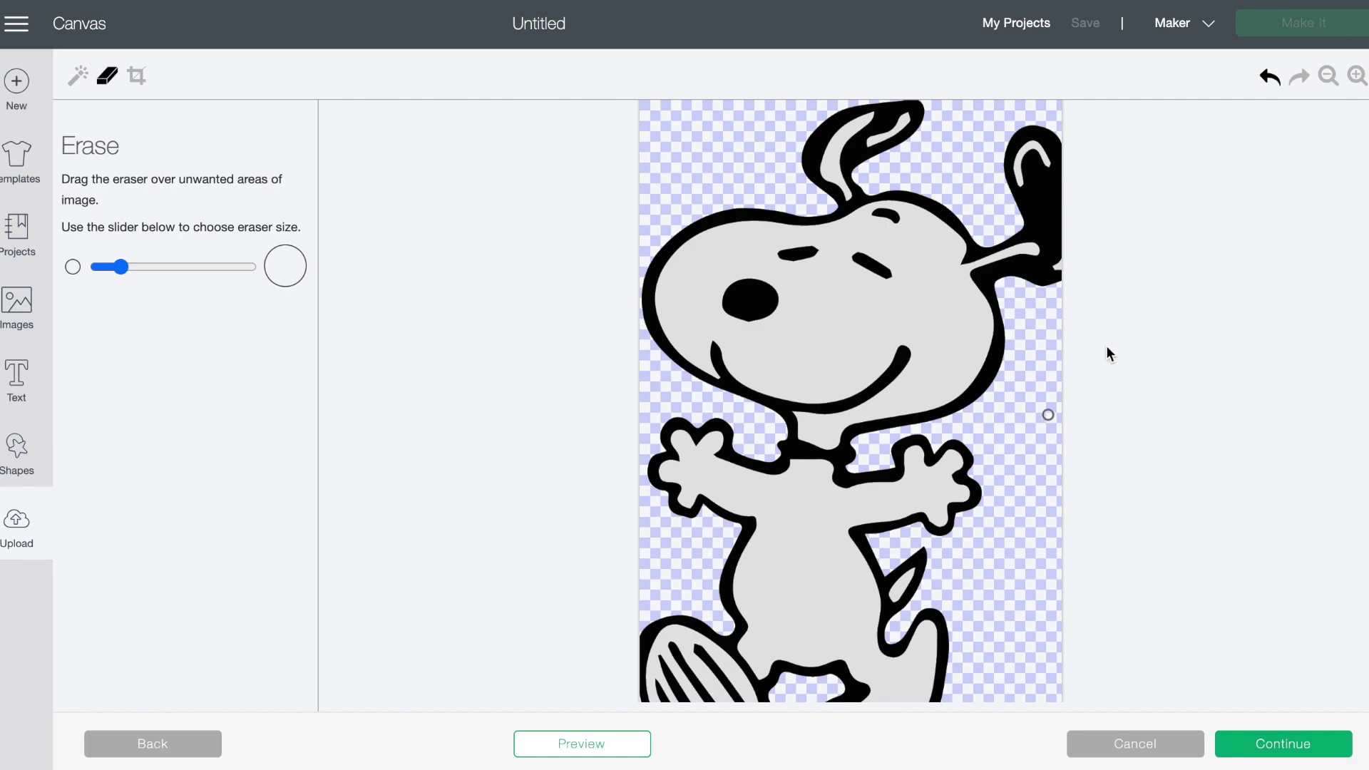
# Step: Remove the grey fill from Snoopy's head, ear stripe, body and foot, leaving black outlines
pyautogui.click(77, 78)
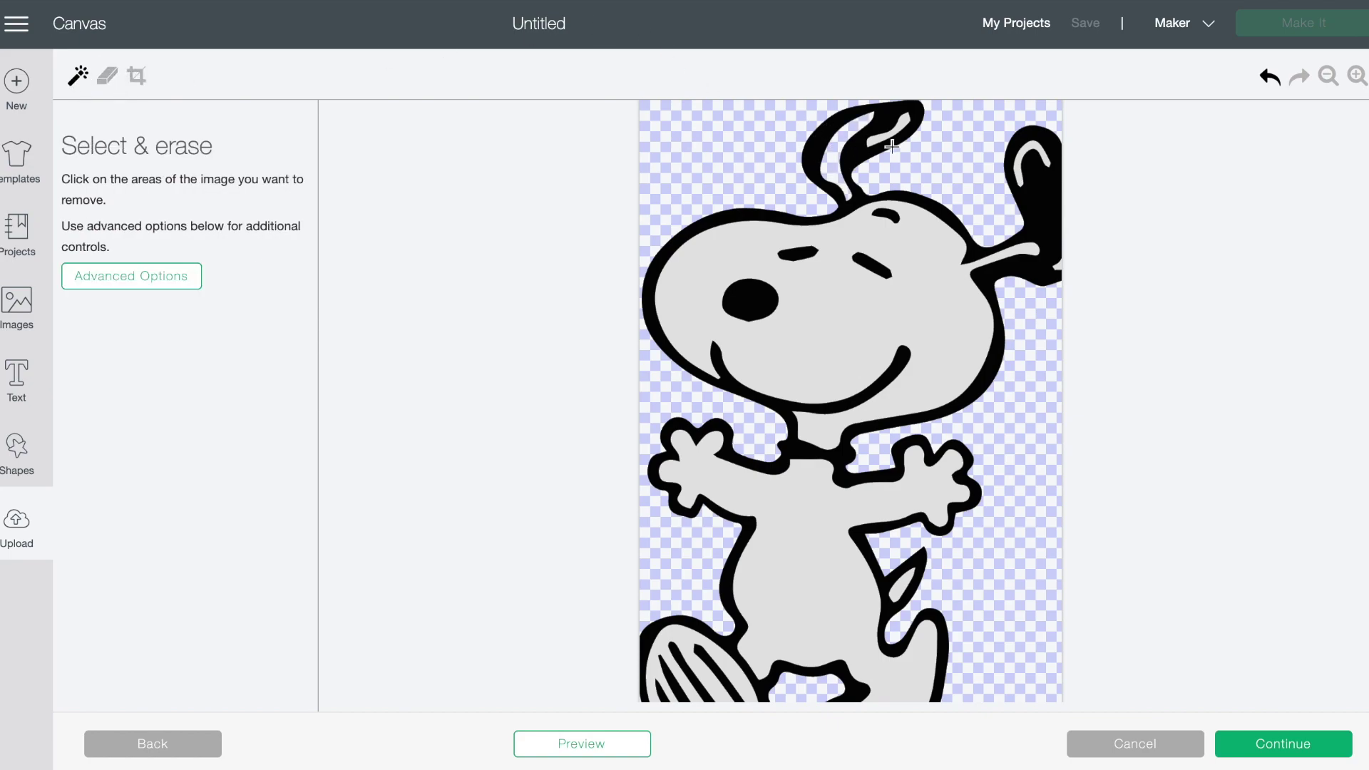
pyautogui.click(1027, 250)
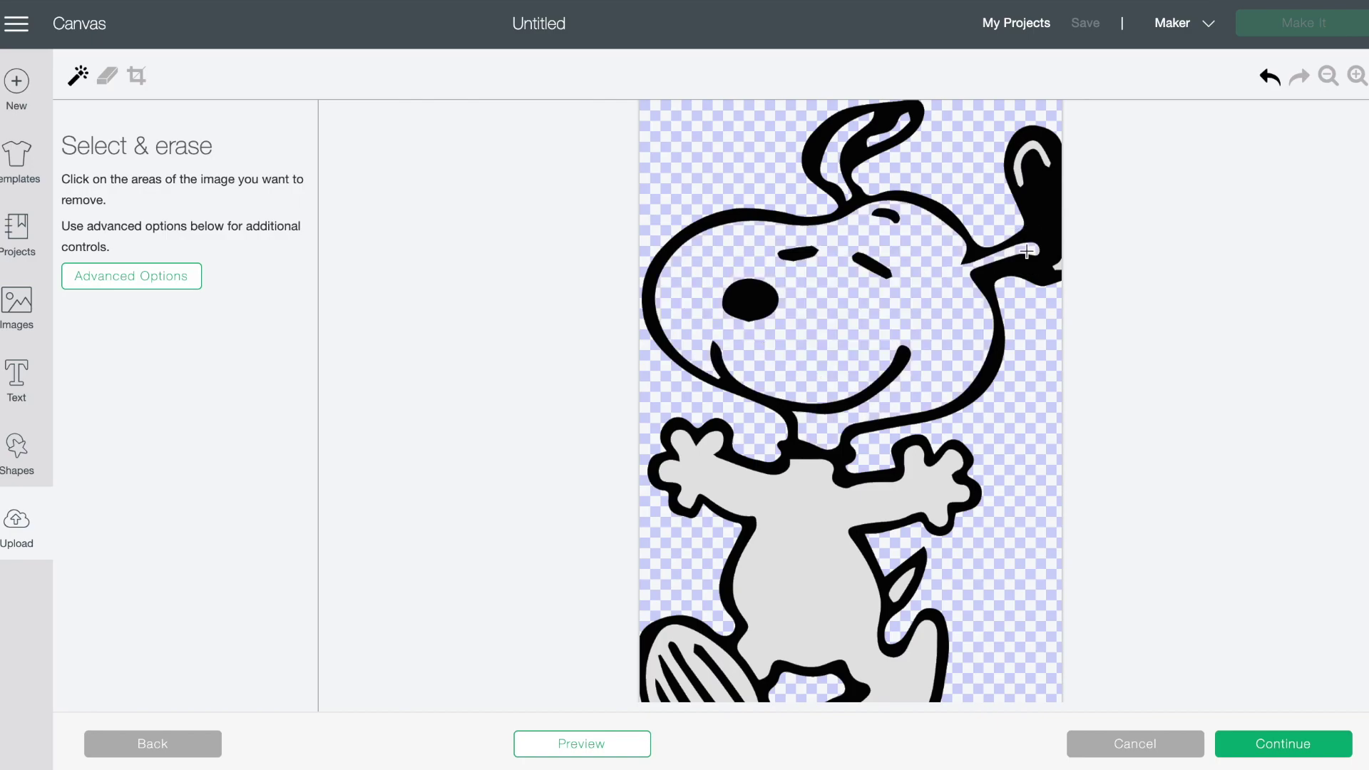
pyautogui.click(1029, 146)
pyautogui.click(1328, 76)
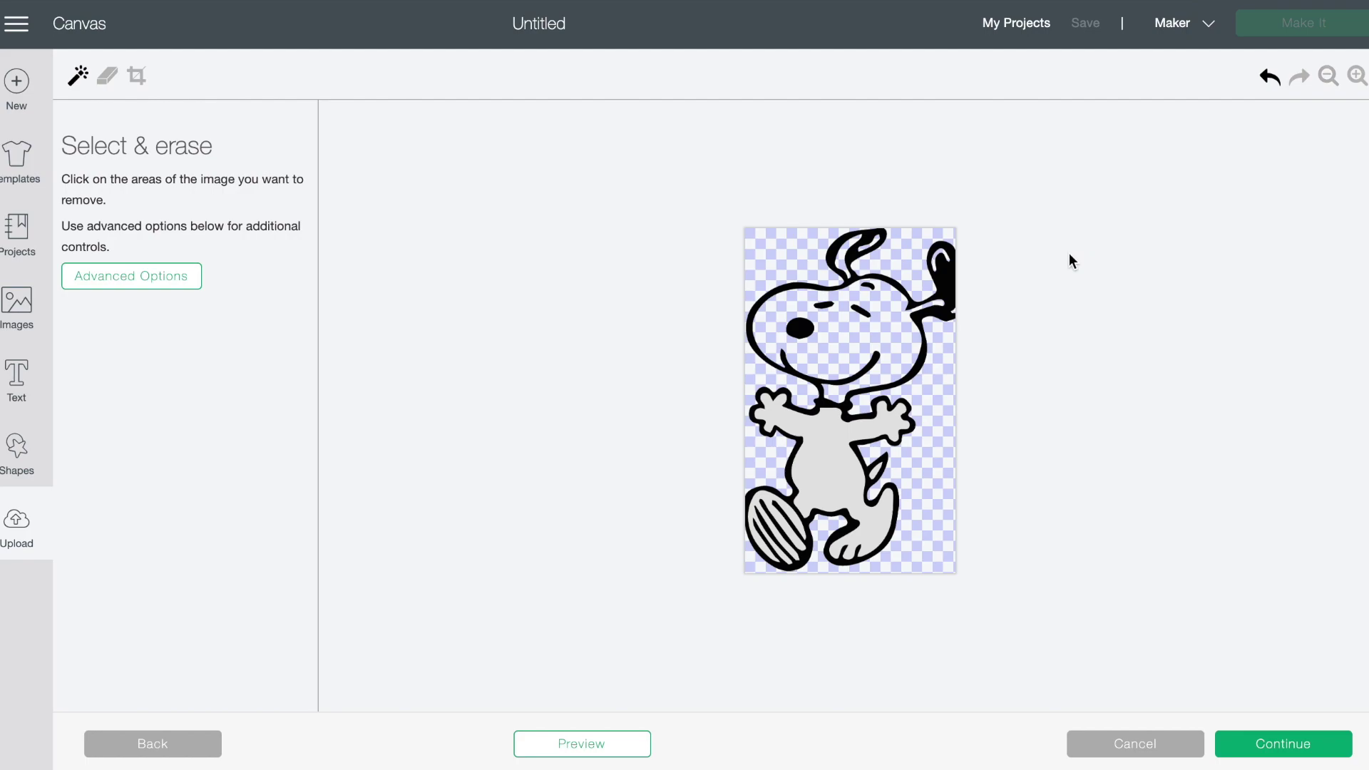
pyautogui.click(815, 442)
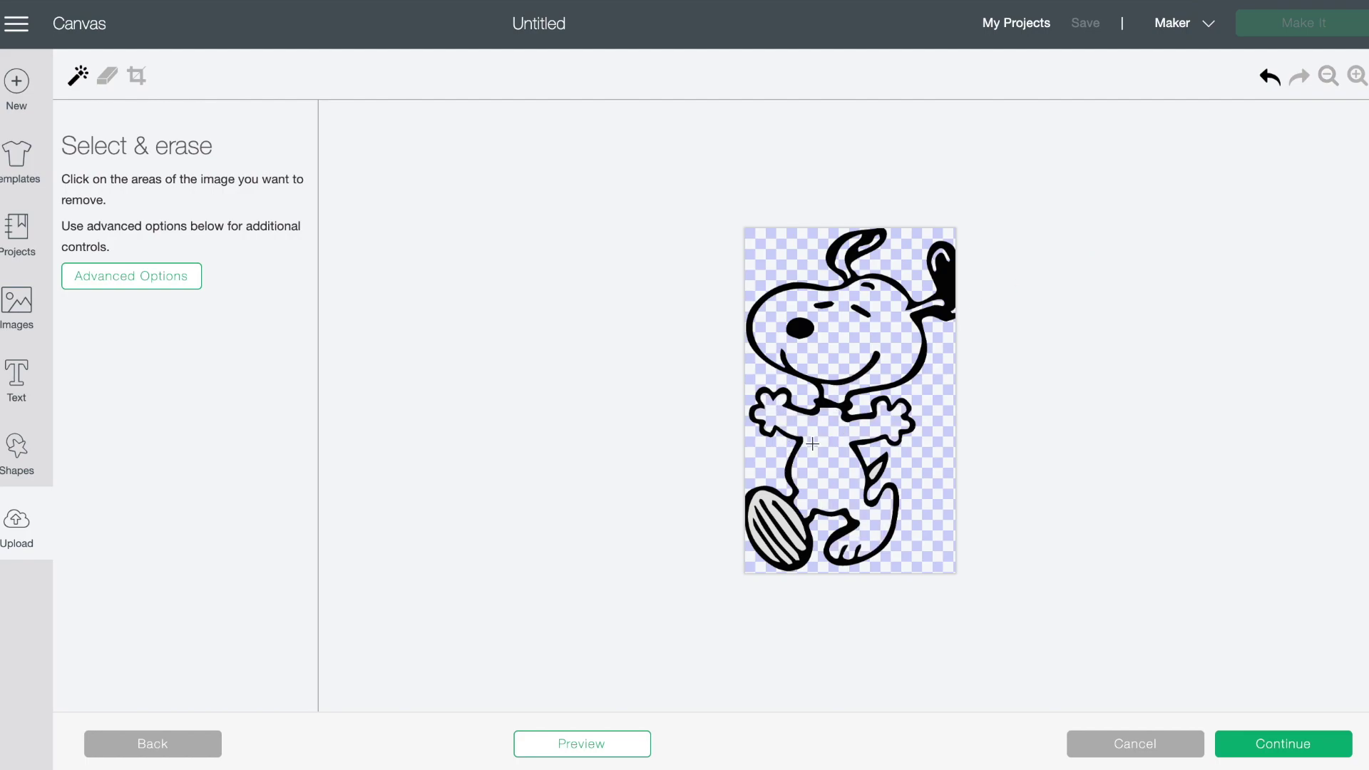
pyautogui.click(755, 514)
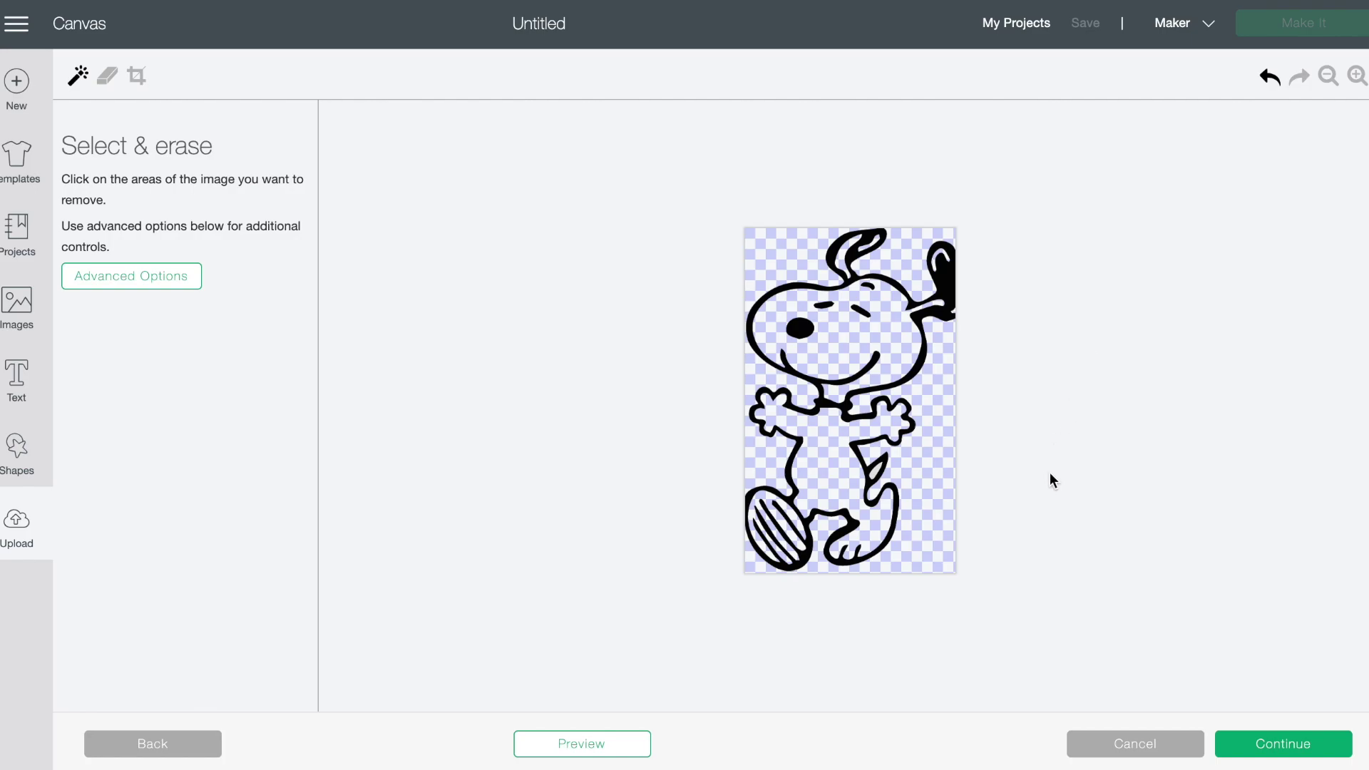
pyautogui.click(1262, 748)
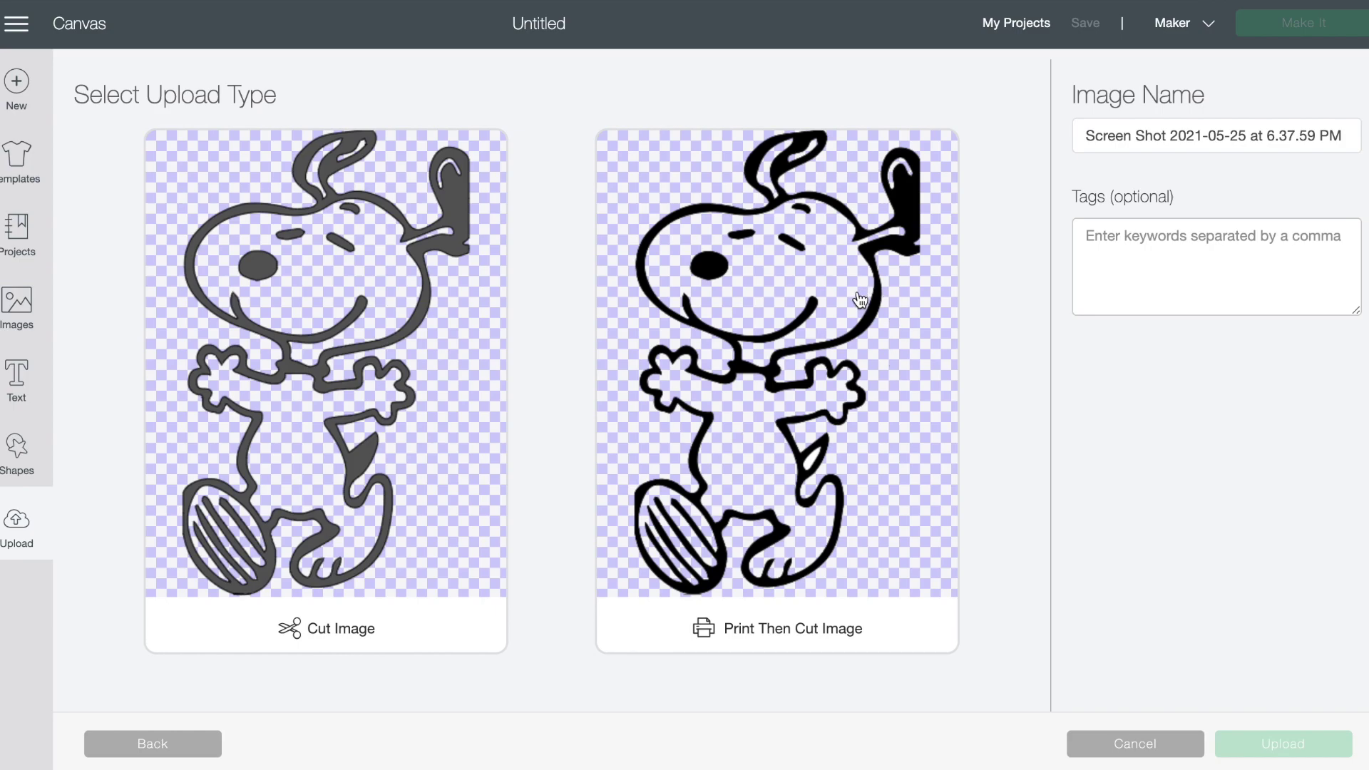
# Step: Upload the Snoopy outline as a Cut Image named 'Snoopy Dancing'
pyautogui.click(286, 484)
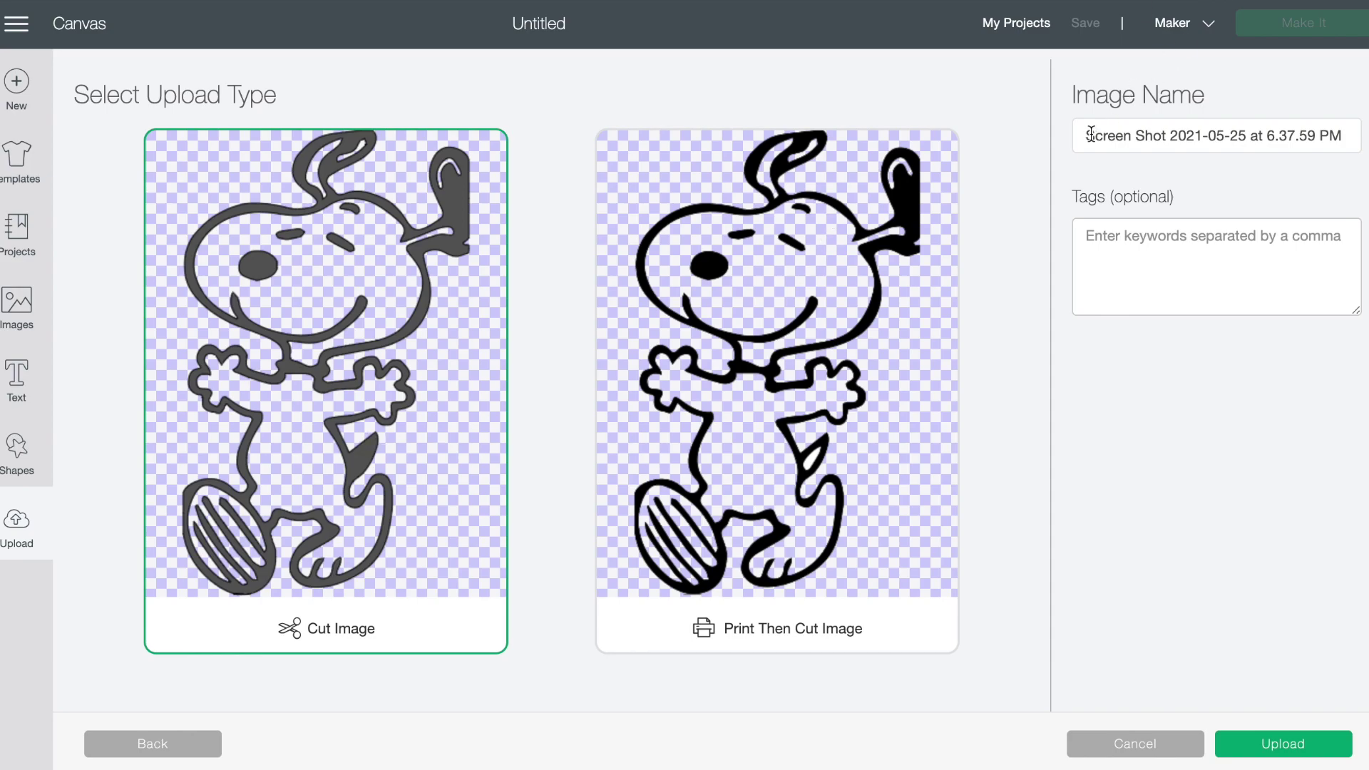
pyautogui.moveTo(1085, 135); pyautogui.dragTo(1360, 142)
pyautogui.write('Snoopy')
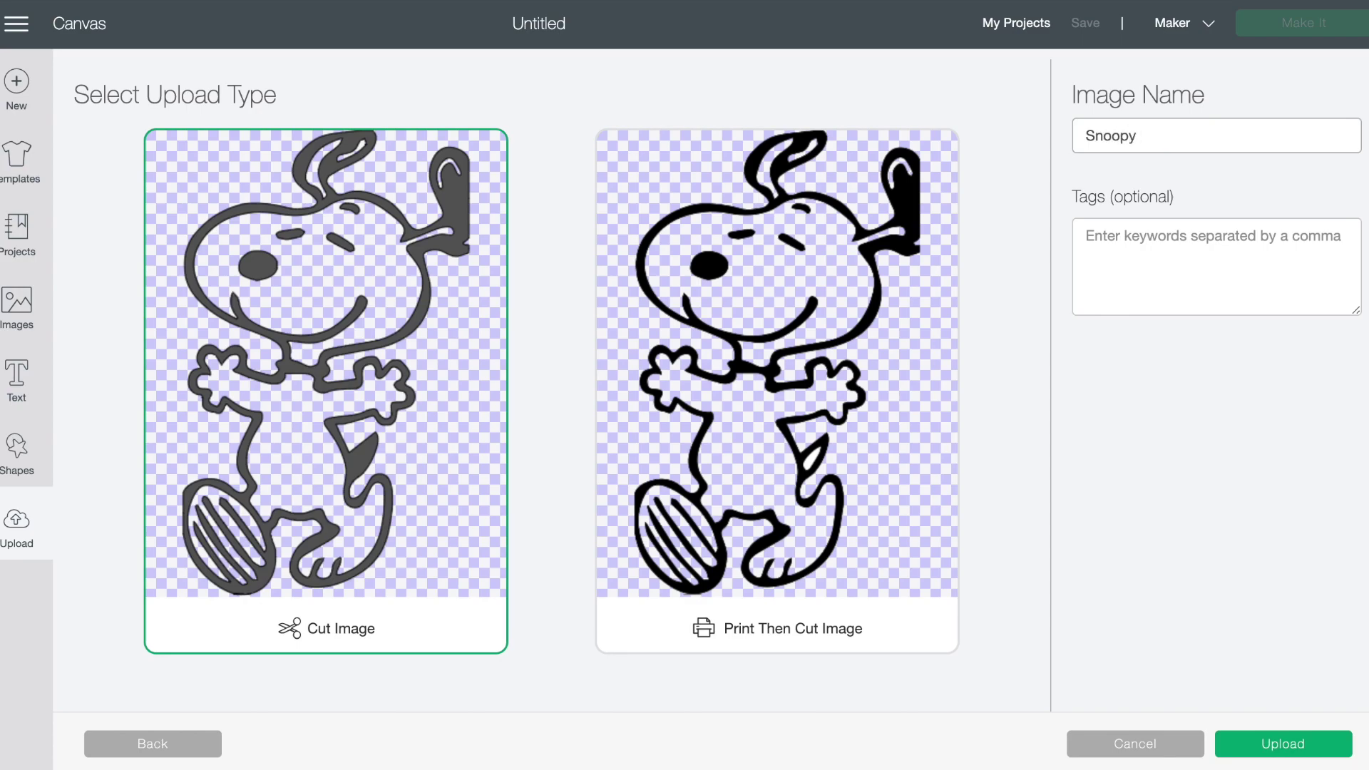
pyautogui.write(' Dancing')
pyautogui.click(1284, 744)
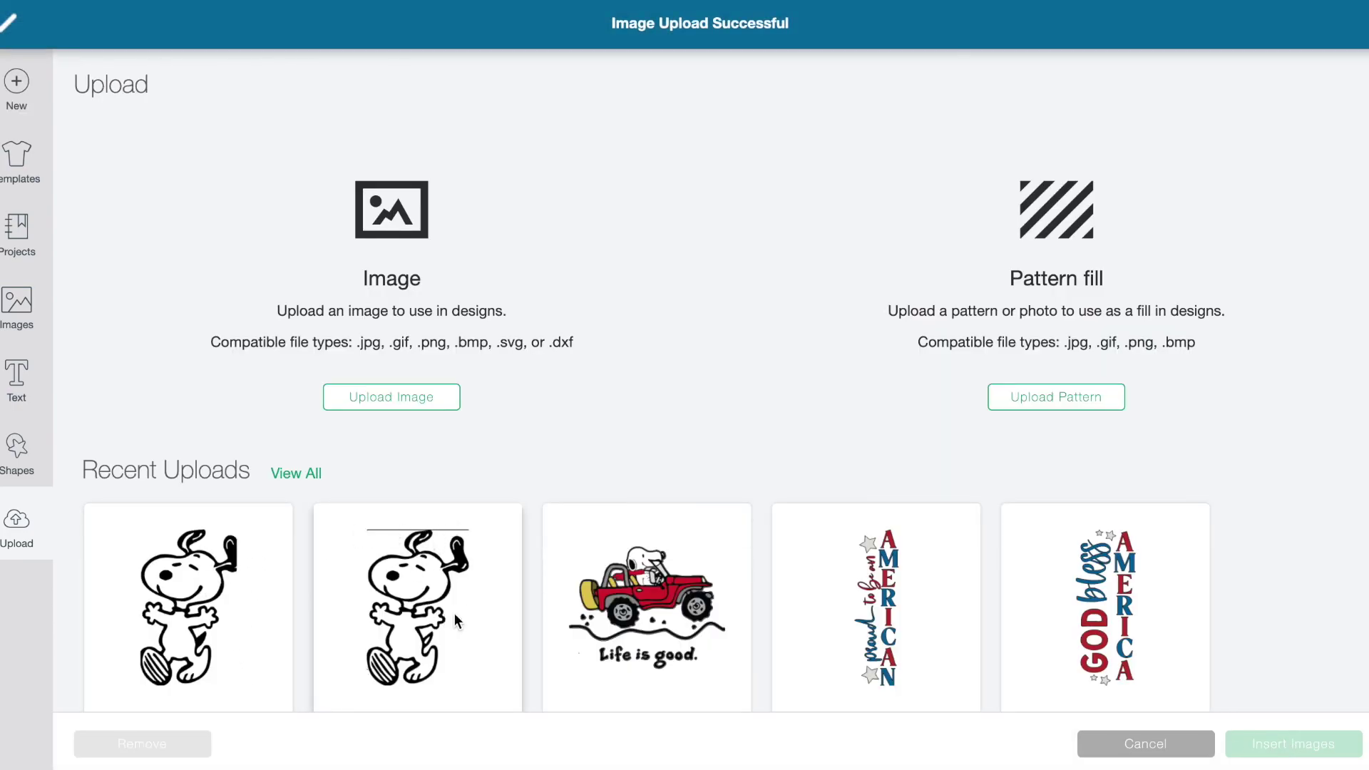
# Step: Delete one of the Snoopy Dancing uploads from recent uploads
pyautogui.scroll(-3, 463, 605)
pyautogui.click(503, 595)
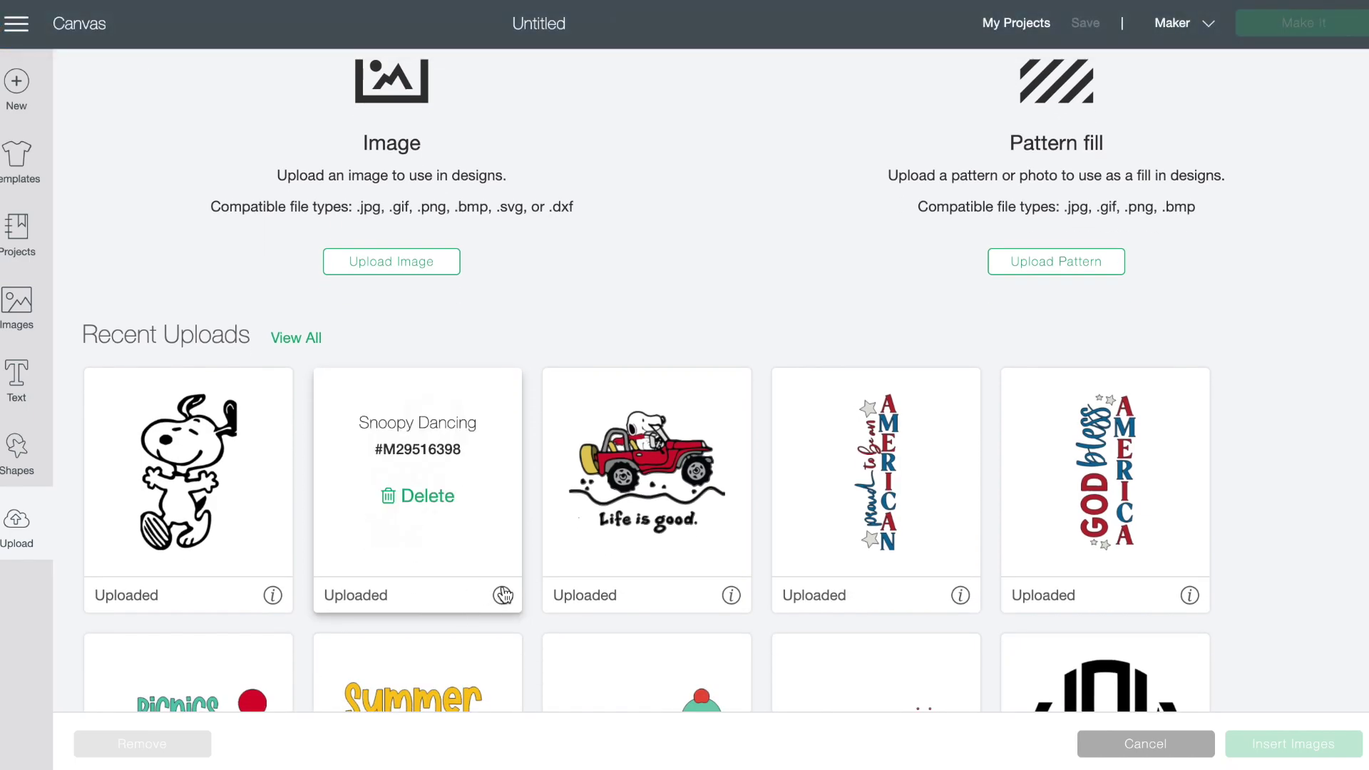
pyautogui.click(429, 508)
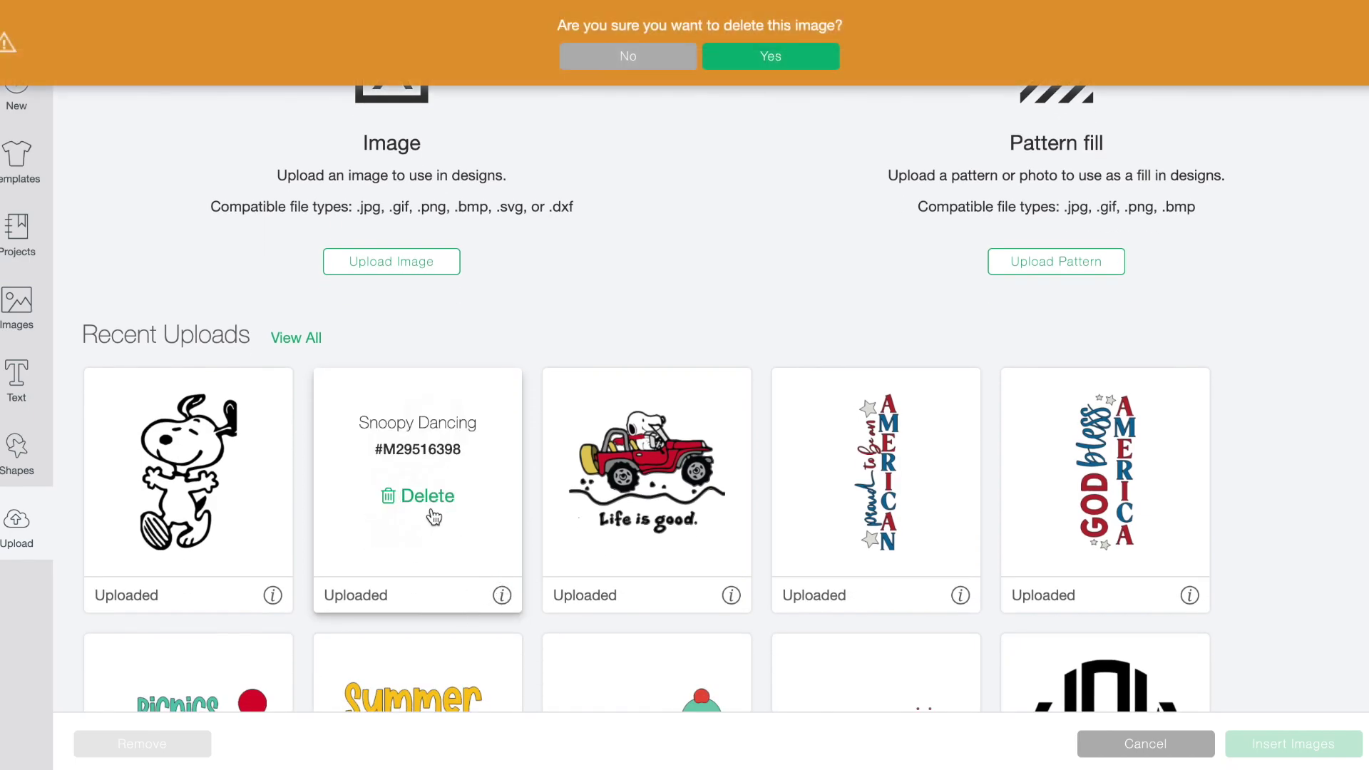
pyautogui.click(770, 57)
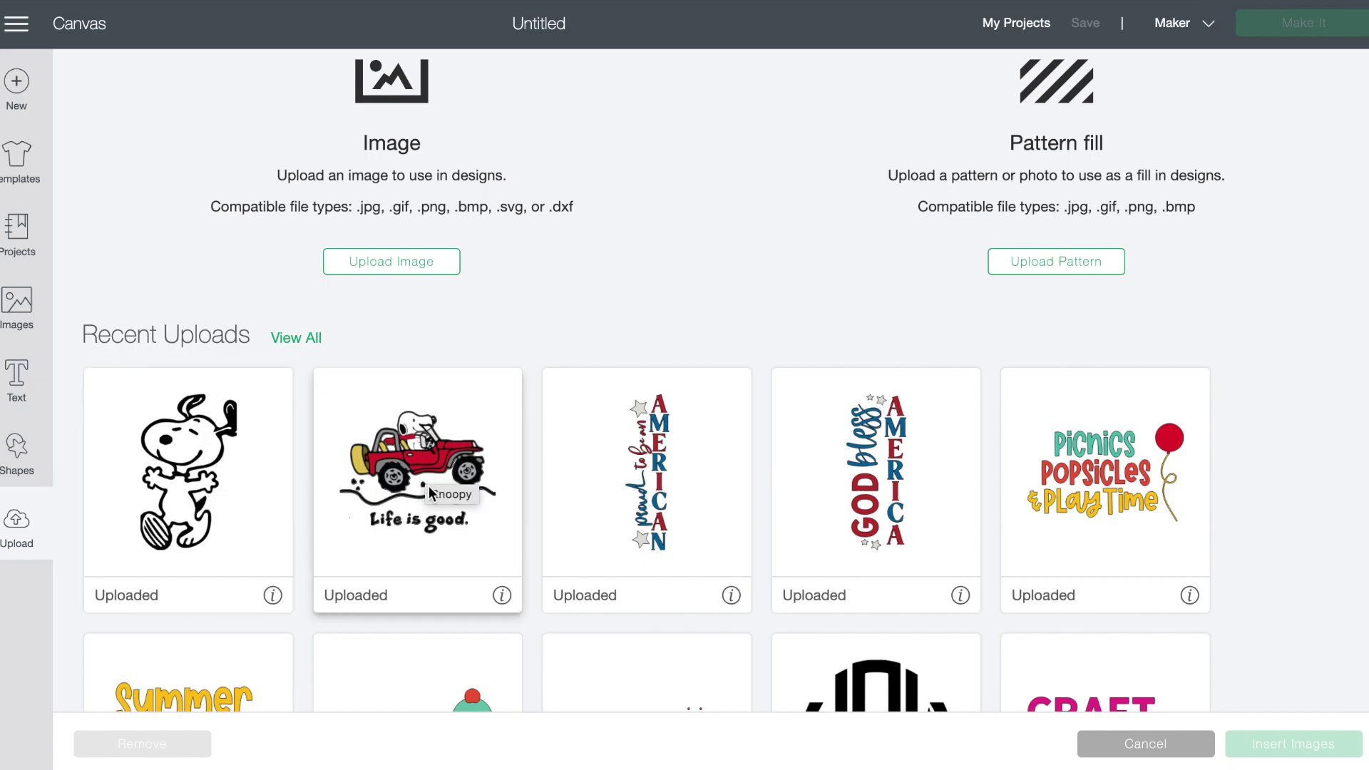
# Step: Load the Snoopy jeep screenshot from Recents as a Moderately complex image
pyautogui.click(385, 264)
pyautogui.click(718, 389)
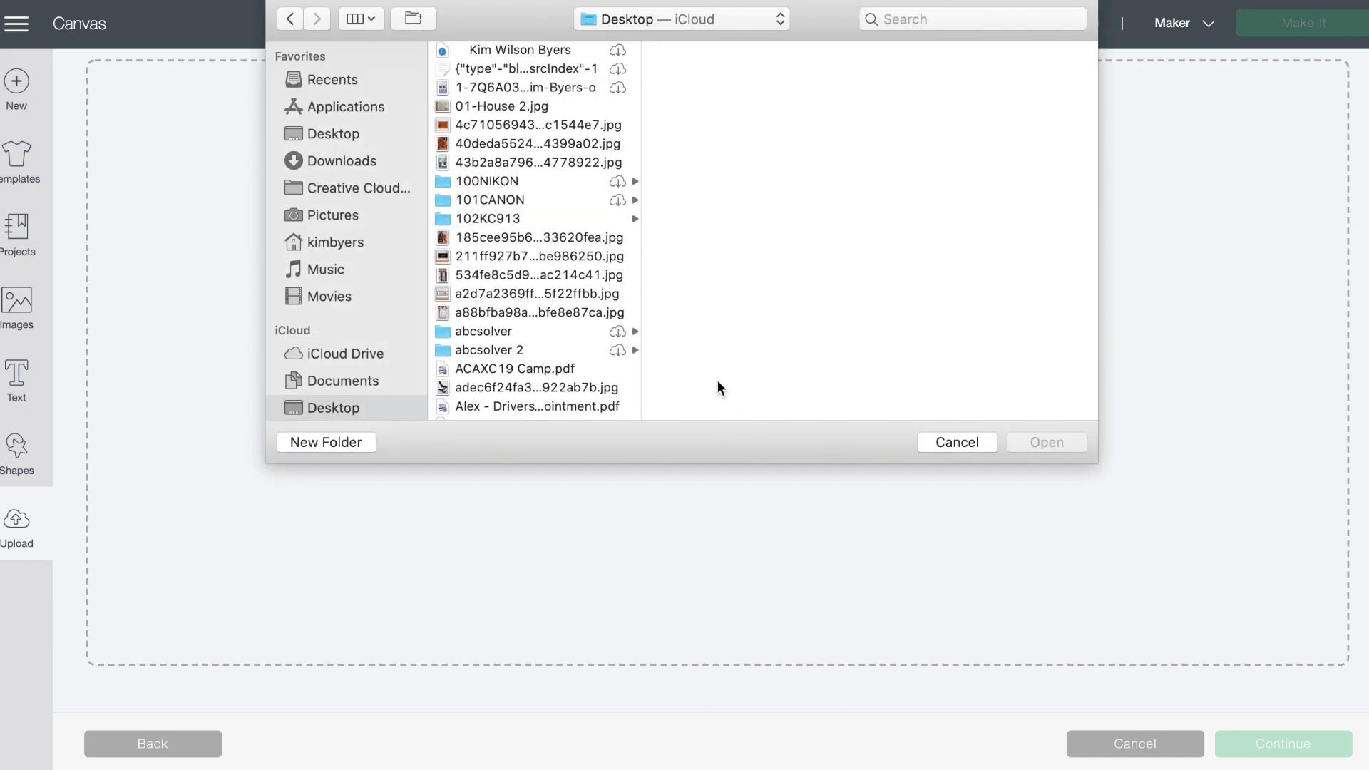
pyautogui.click(348, 81)
pyautogui.click(539, 169)
pyautogui.click(1047, 442)
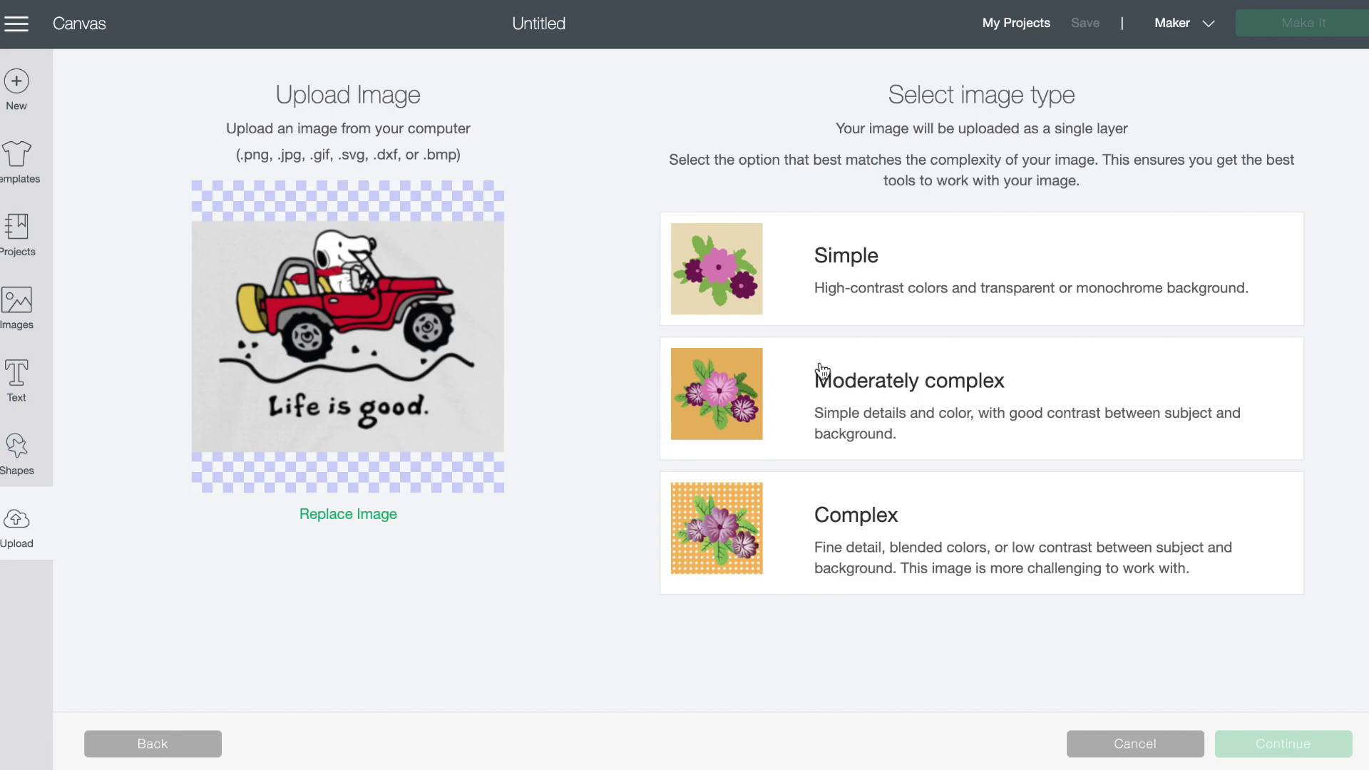
pyautogui.click(842, 401)
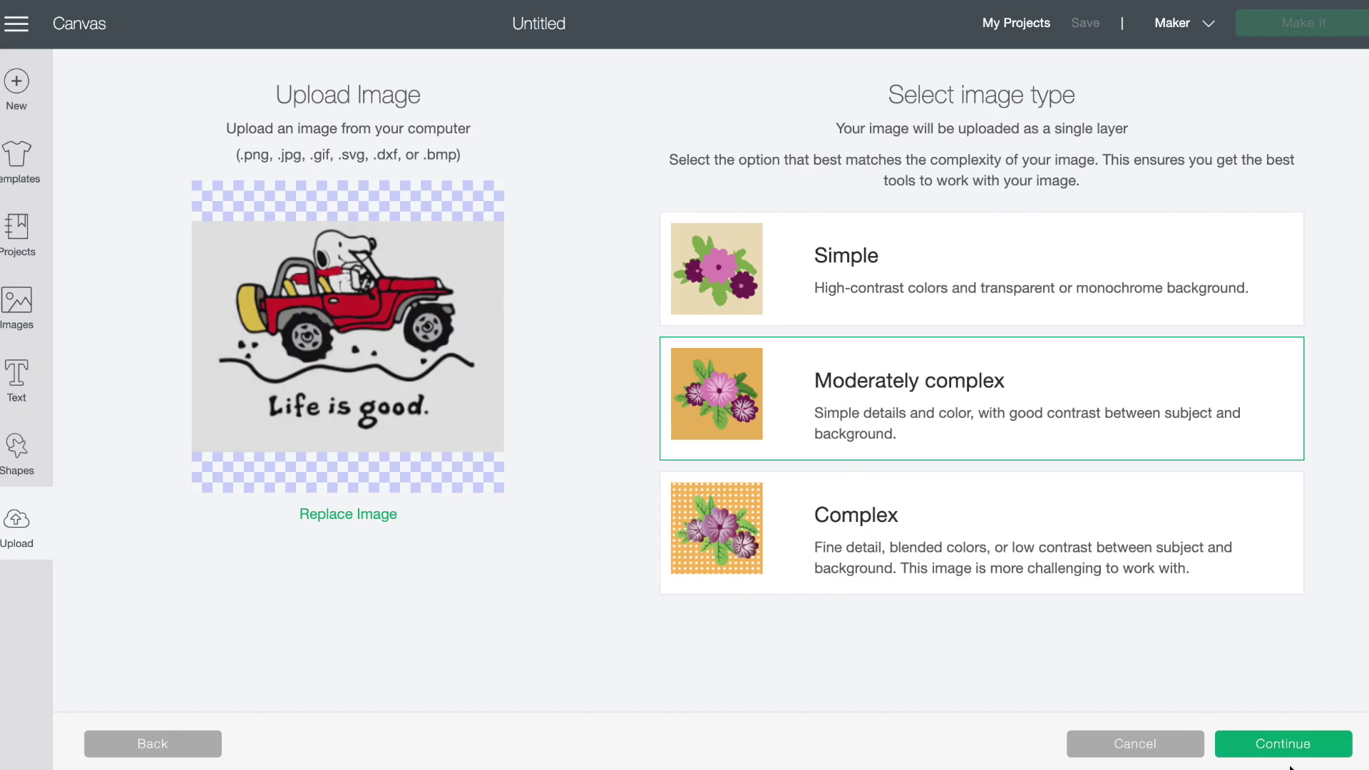
pyautogui.click(1291, 745)
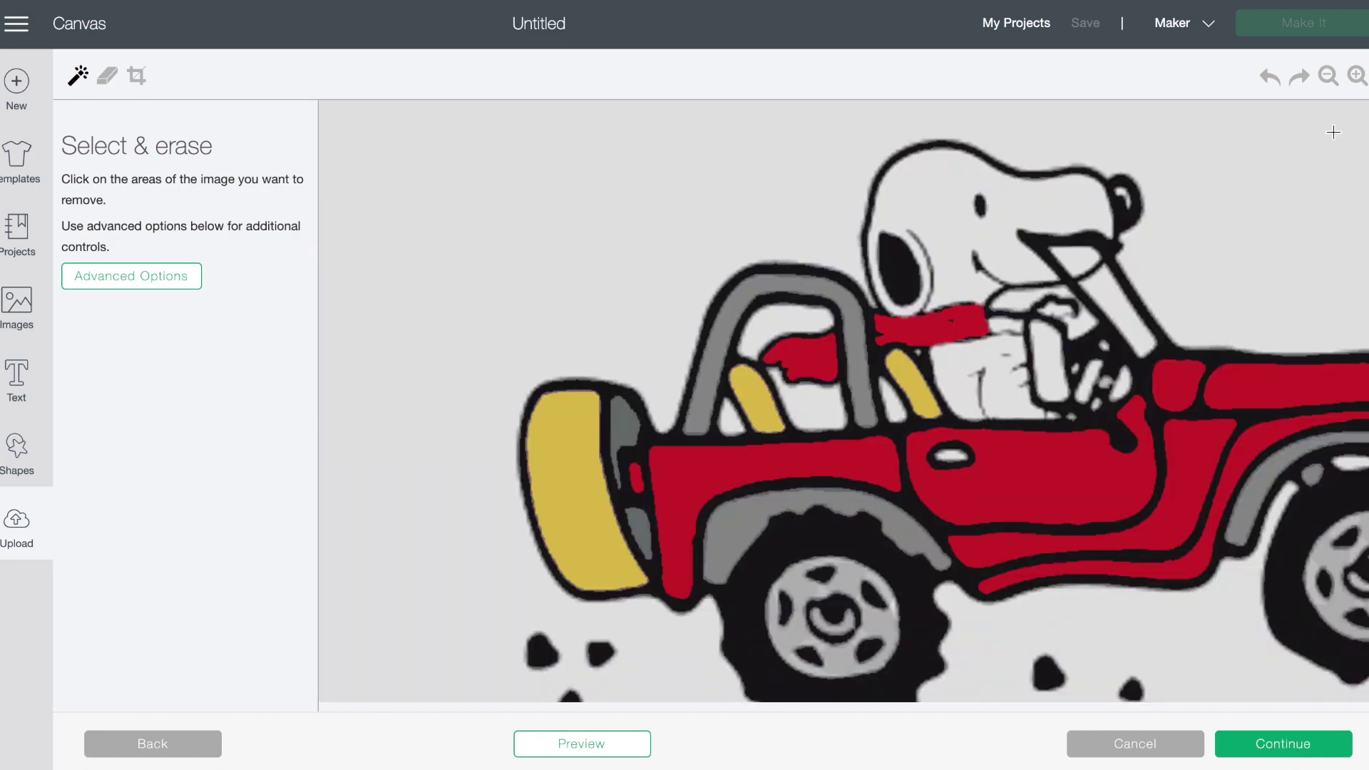
# Step: Erase the grey background around the jeep and inside the g, o, o and d of 'good'
pyautogui.click(1327, 75)
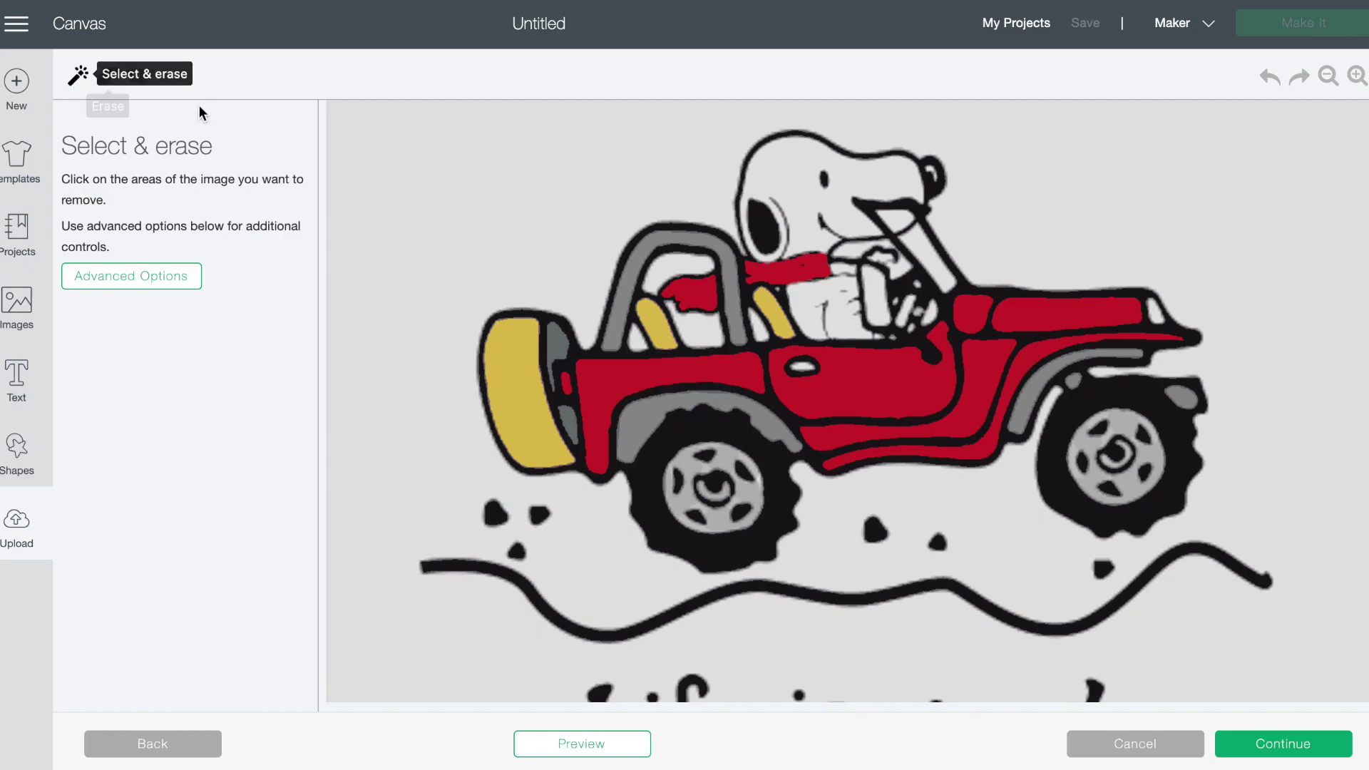
pyautogui.click(408, 149)
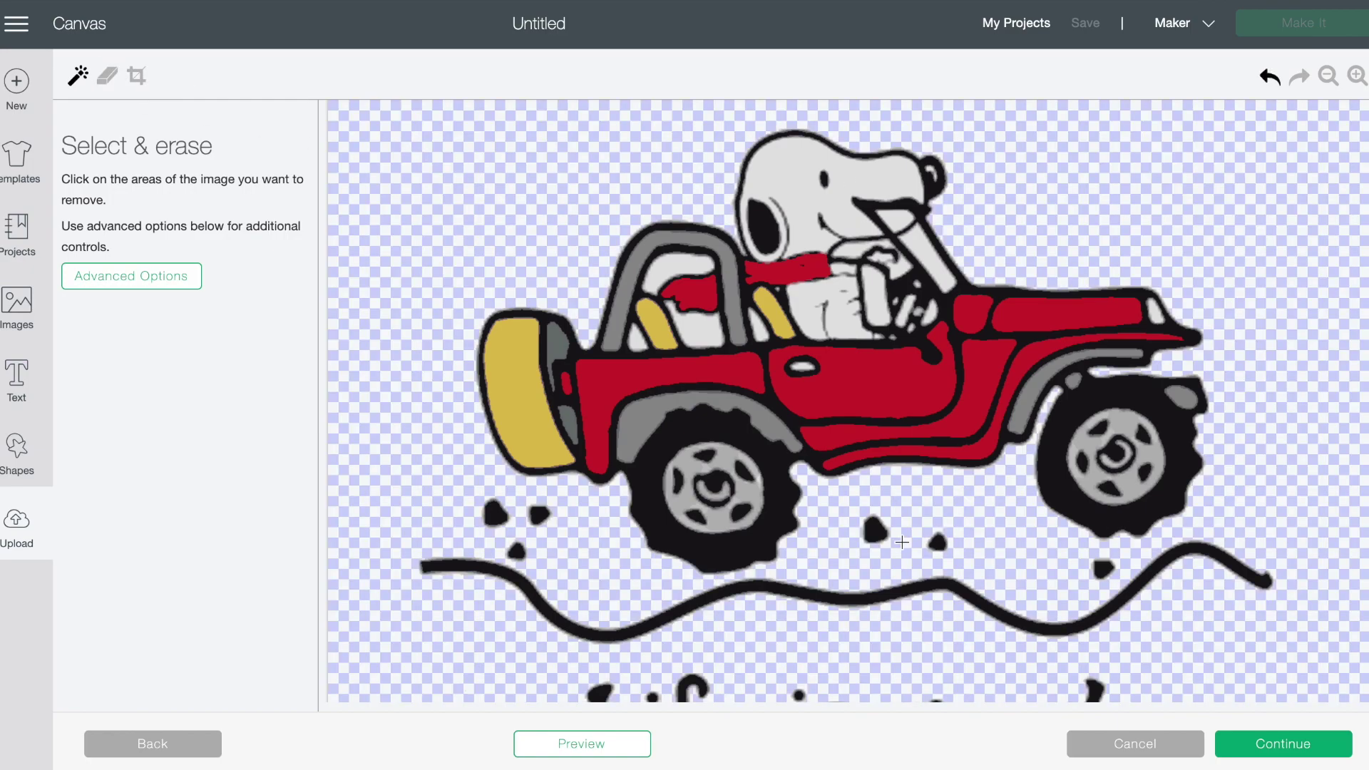
pyautogui.scroll(-3, 903, 545)
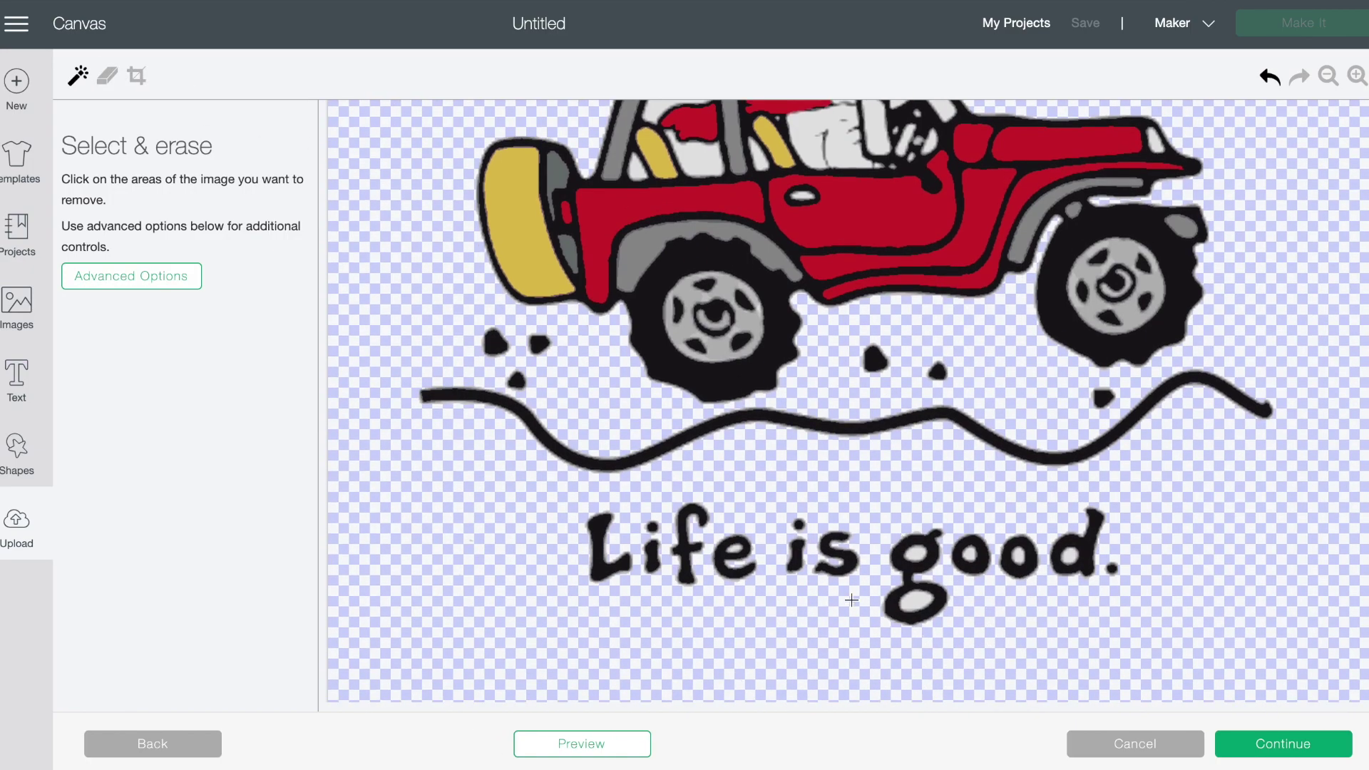
pyautogui.click(915, 603)
pyautogui.click(972, 561)
pyautogui.click(1019, 555)
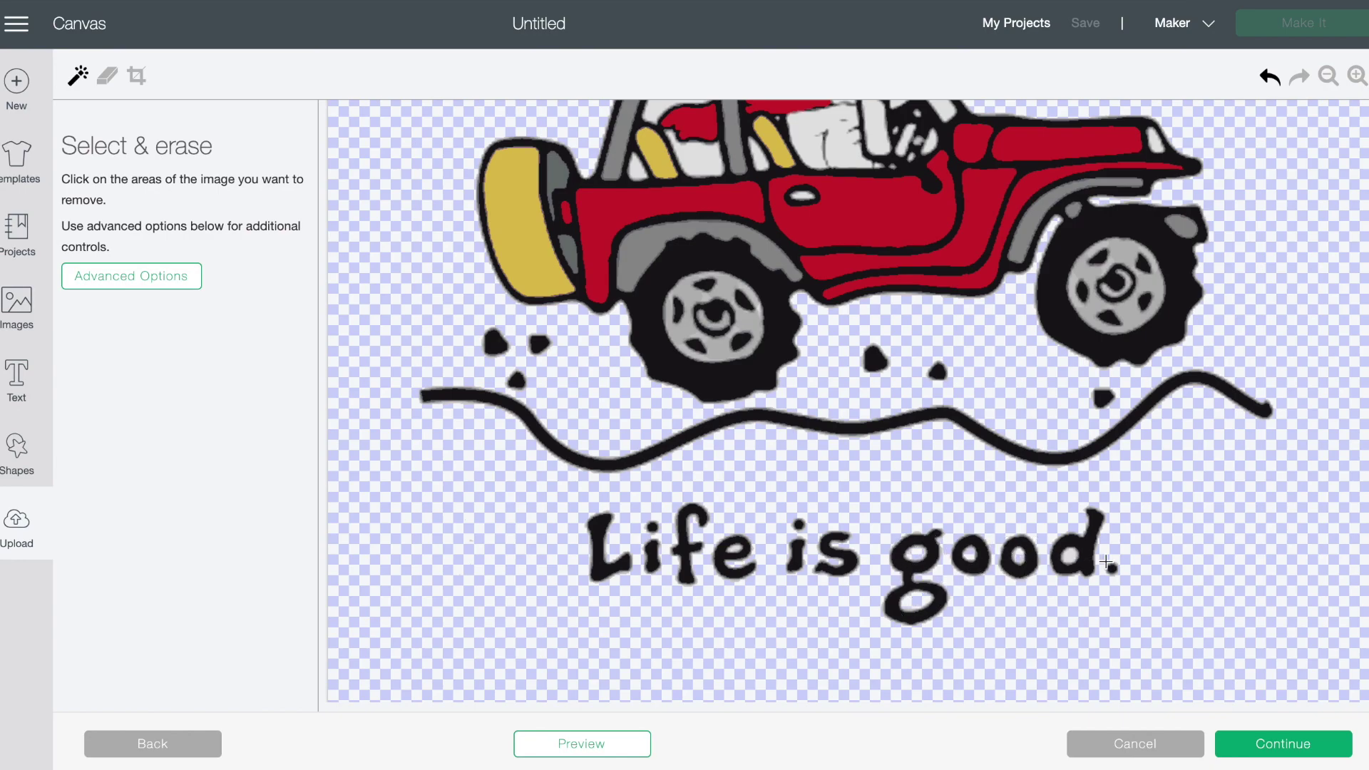
pyautogui.click(1070, 553)
# Step: Erase the grey gaps inside the roll bar, around the seats and near Snoopy's face
pyautogui.scroll(5, 721, 504)
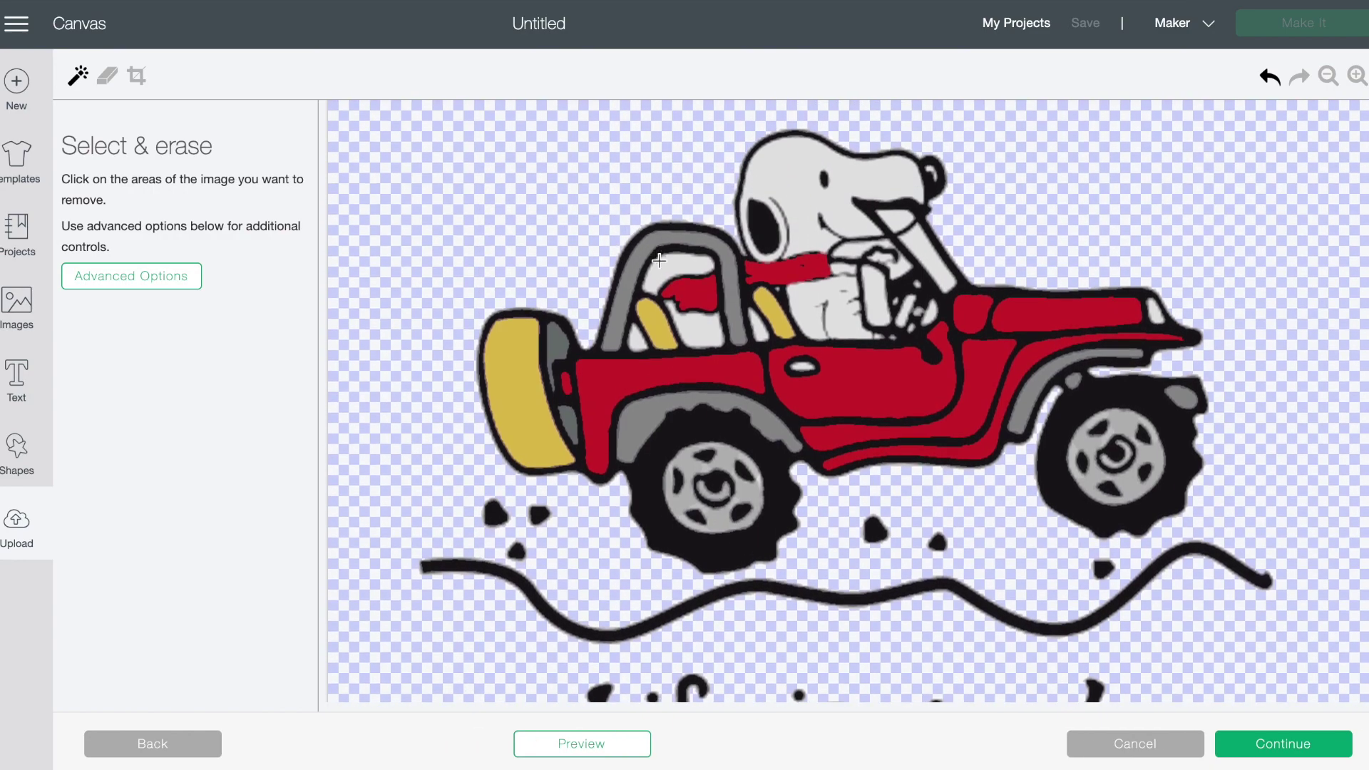
pyautogui.click(659, 260)
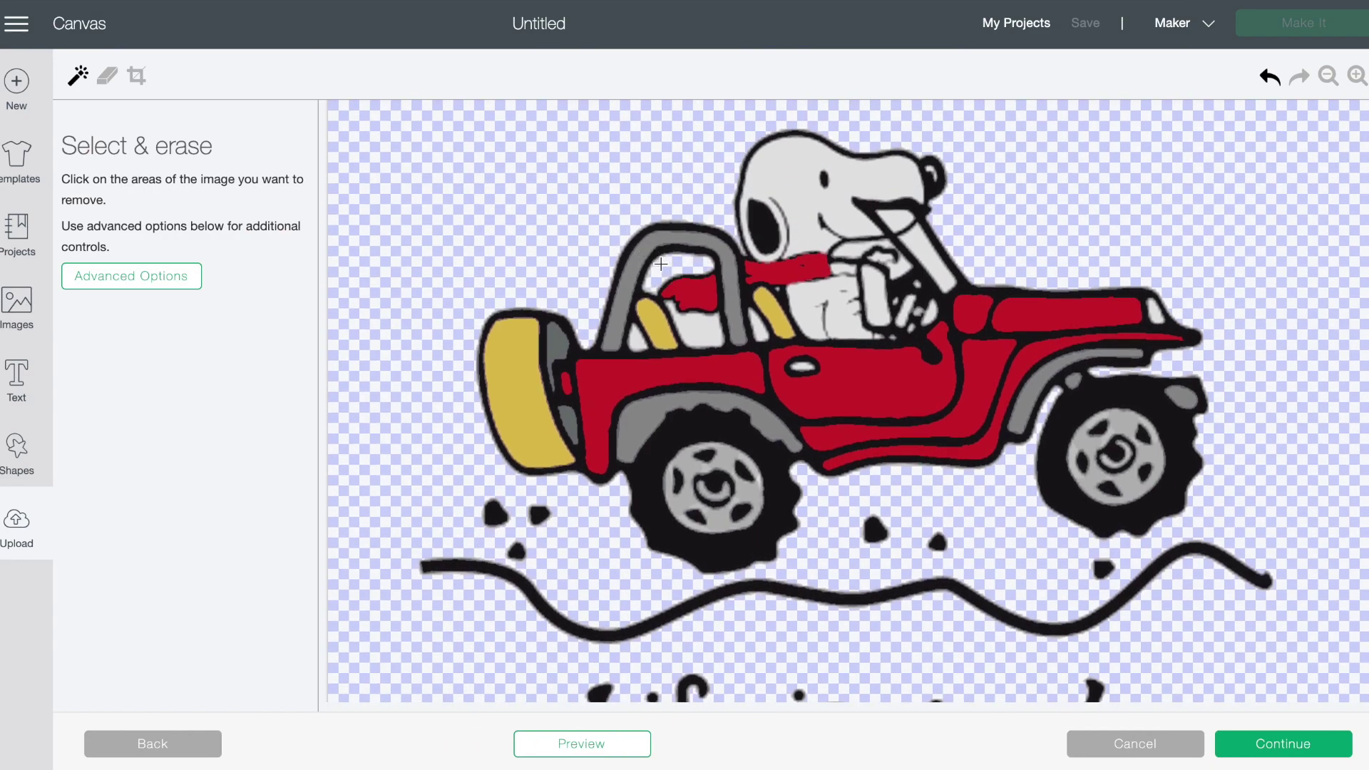
pyautogui.click(709, 336)
pyautogui.click(639, 340)
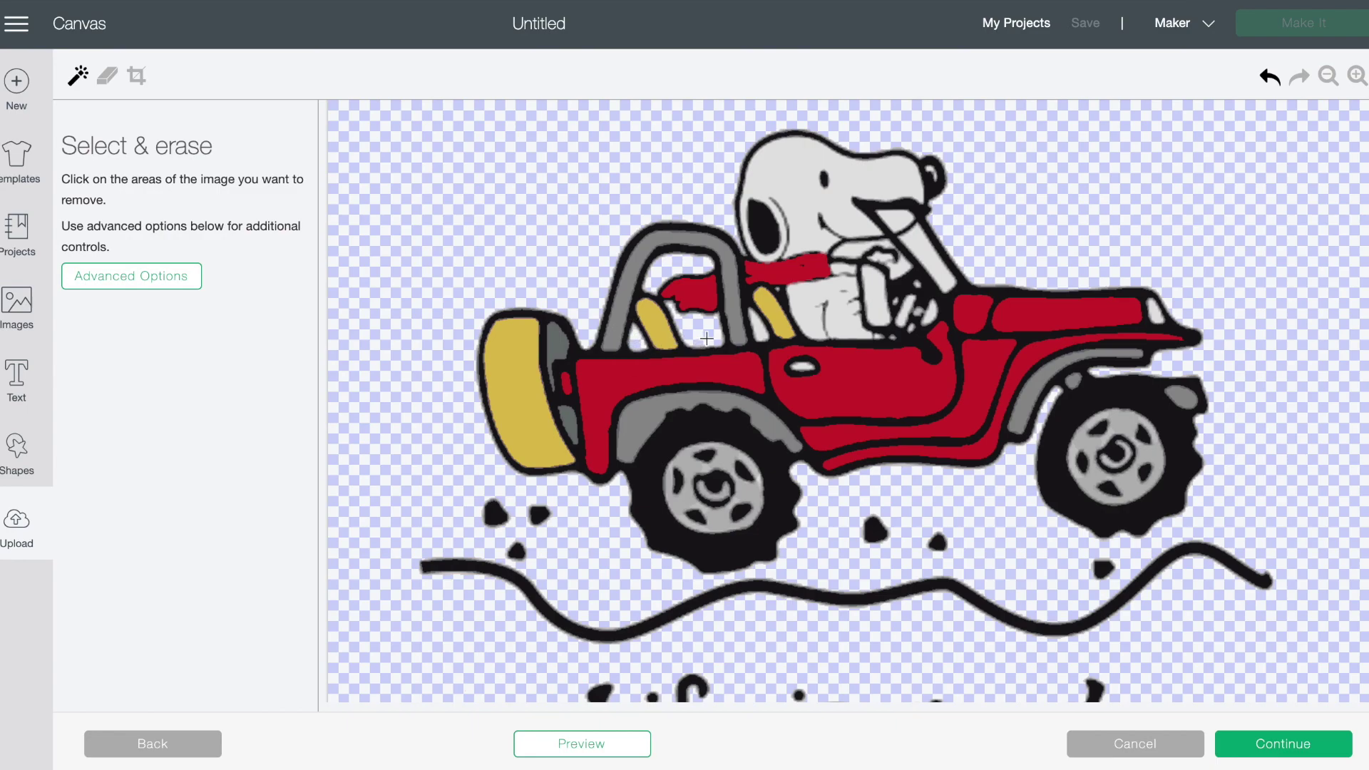
pyautogui.click(759, 326)
pyautogui.click(842, 249)
pyautogui.click(1328, 75)
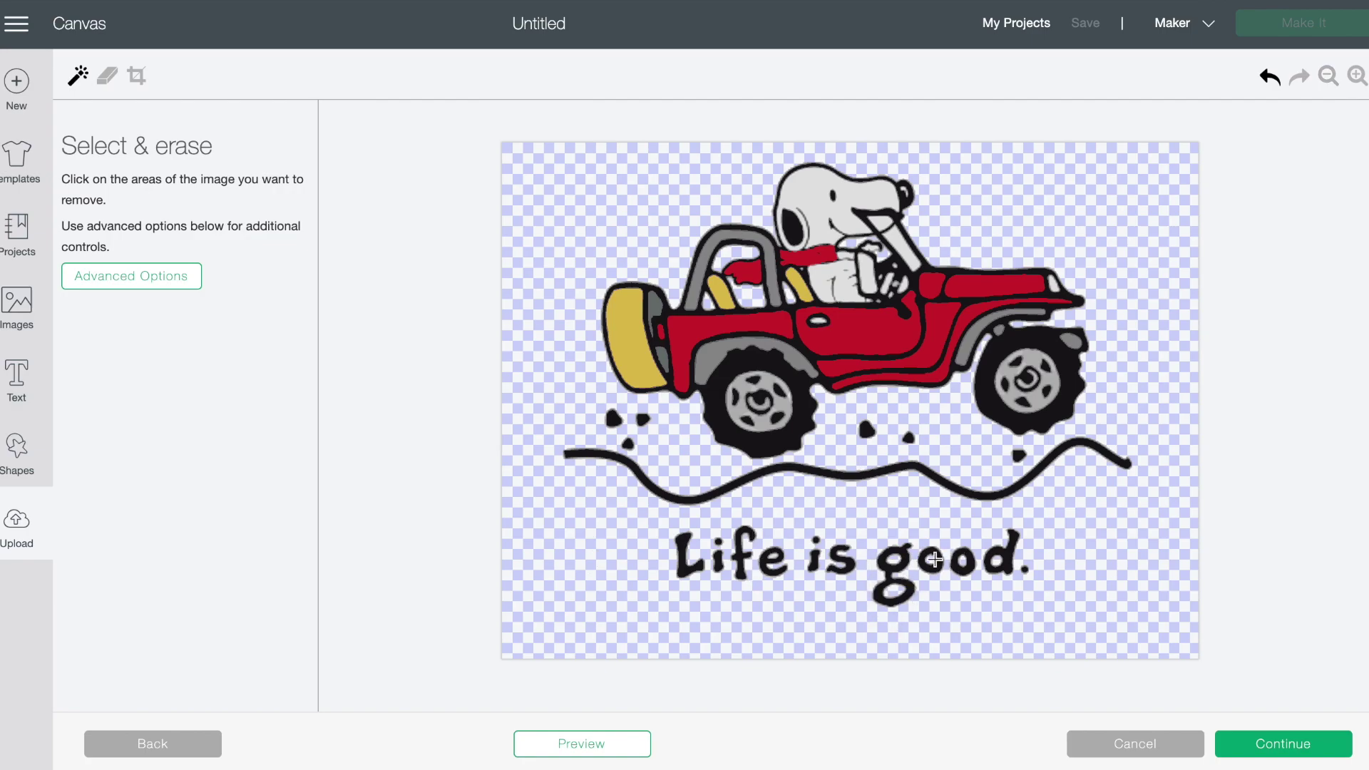
# Step: Upload the jeep picture as a Print Then Cut image named 'Snoopy Jeep'
pyautogui.click(1266, 744)
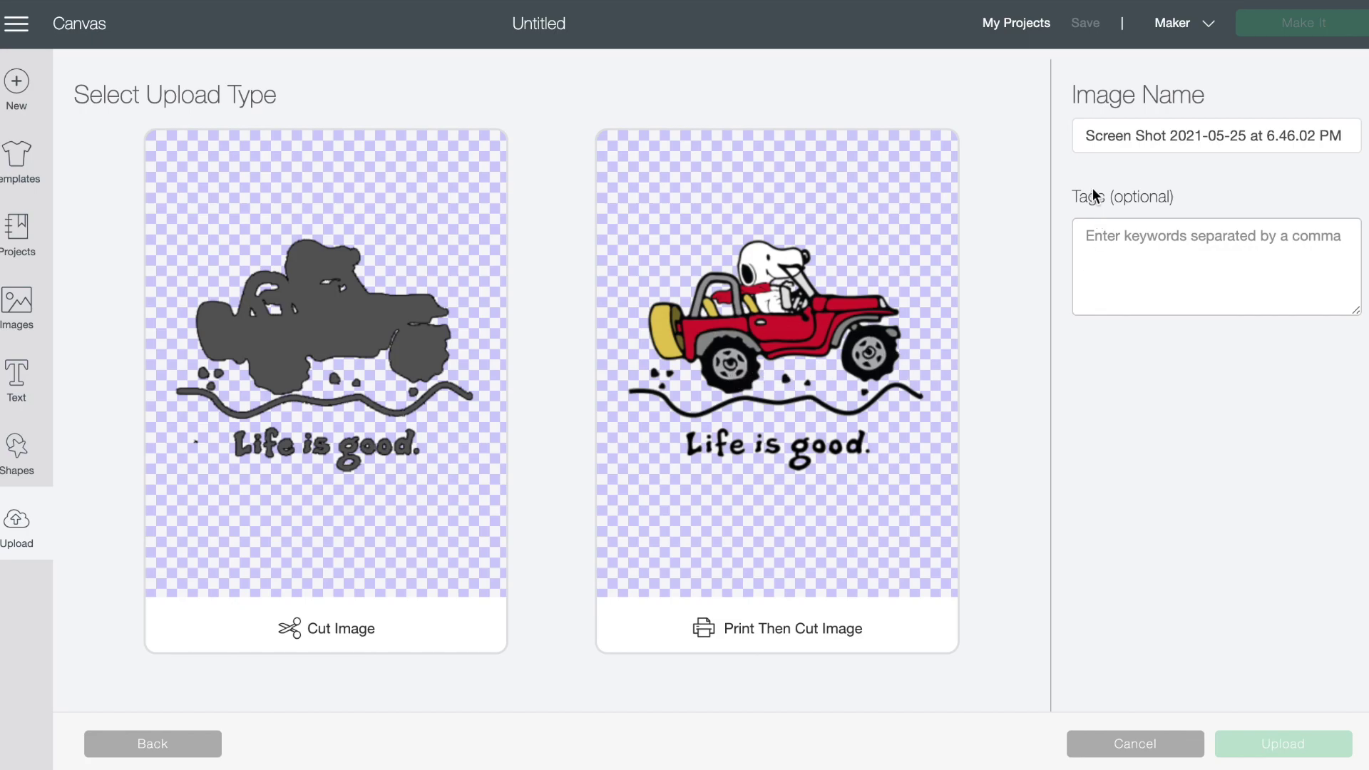
pyautogui.tripleClick(1084, 135)
pyautogui.write('S')
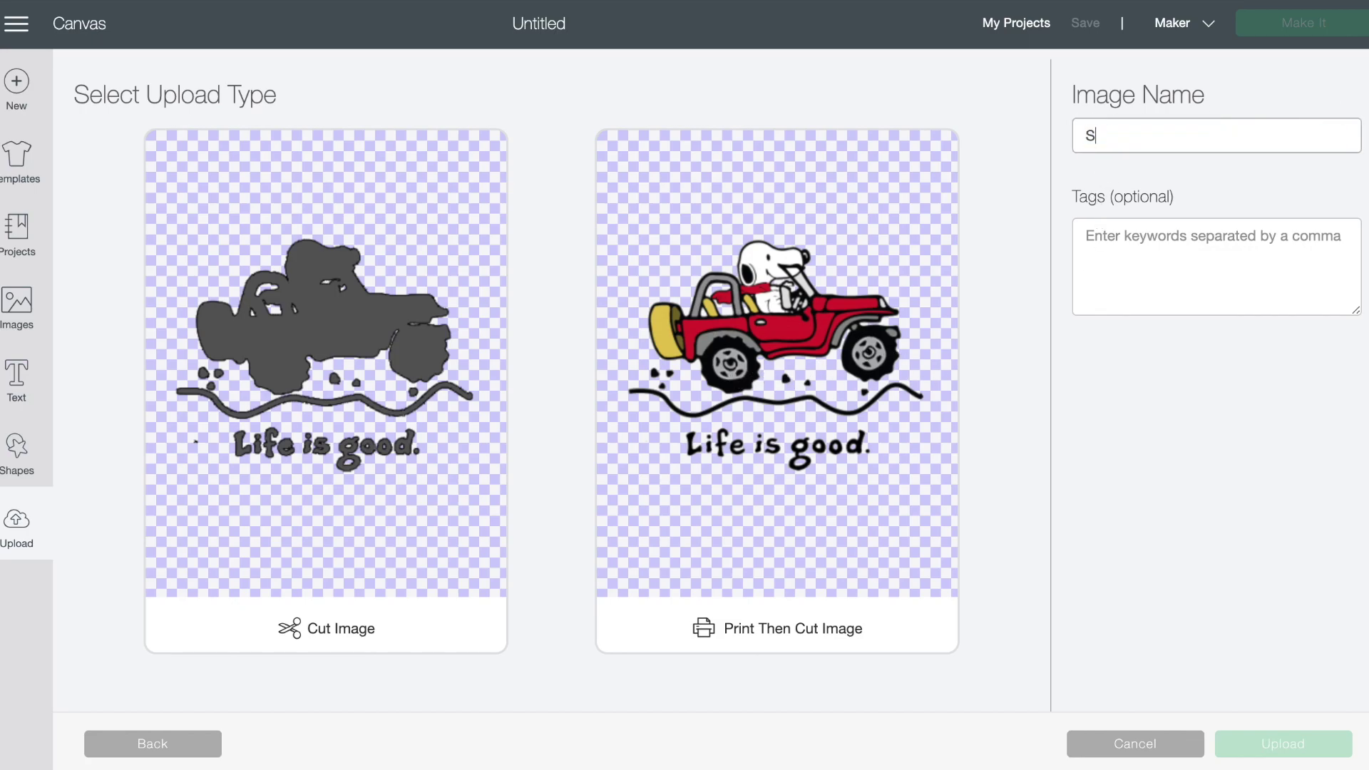
pyautogui.write('noopy Jeep')
pyautogui.click(1225, 472)
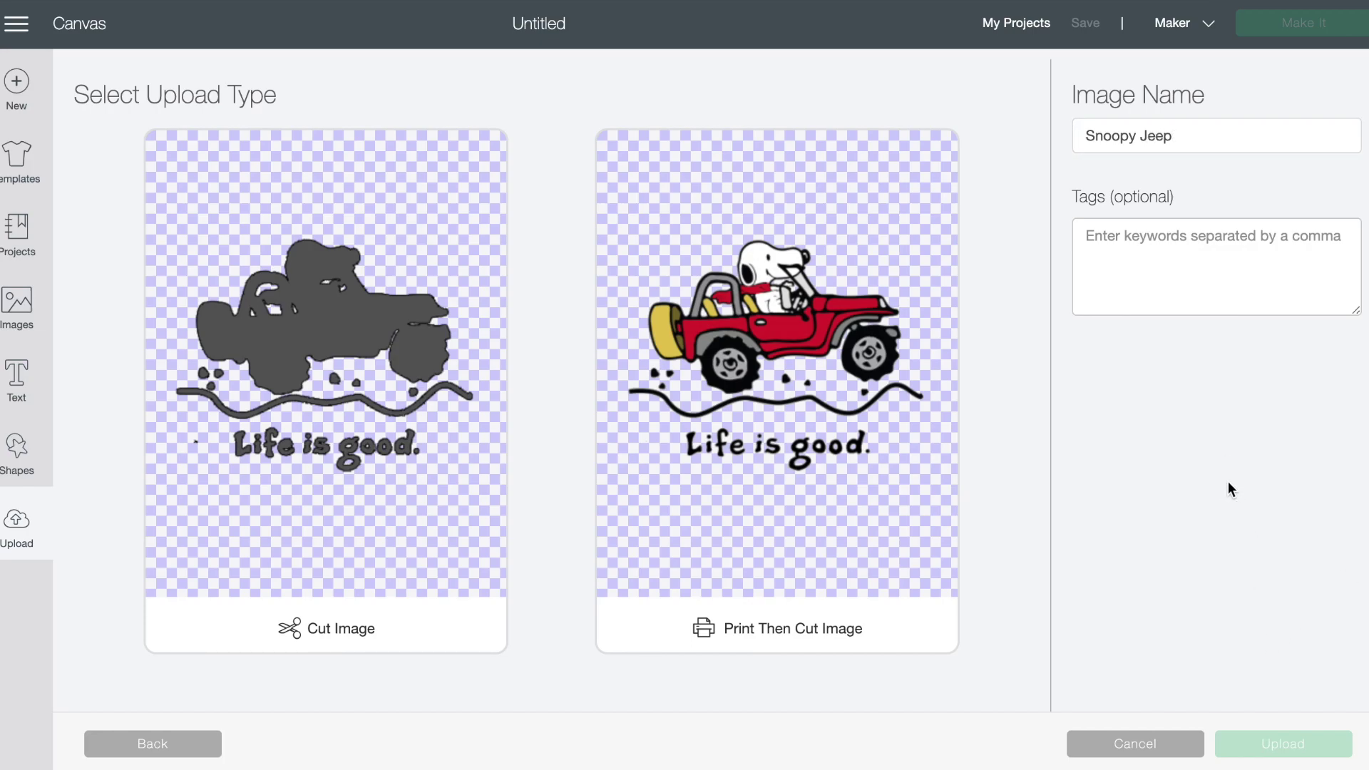
pyautogui.click(910, 623)
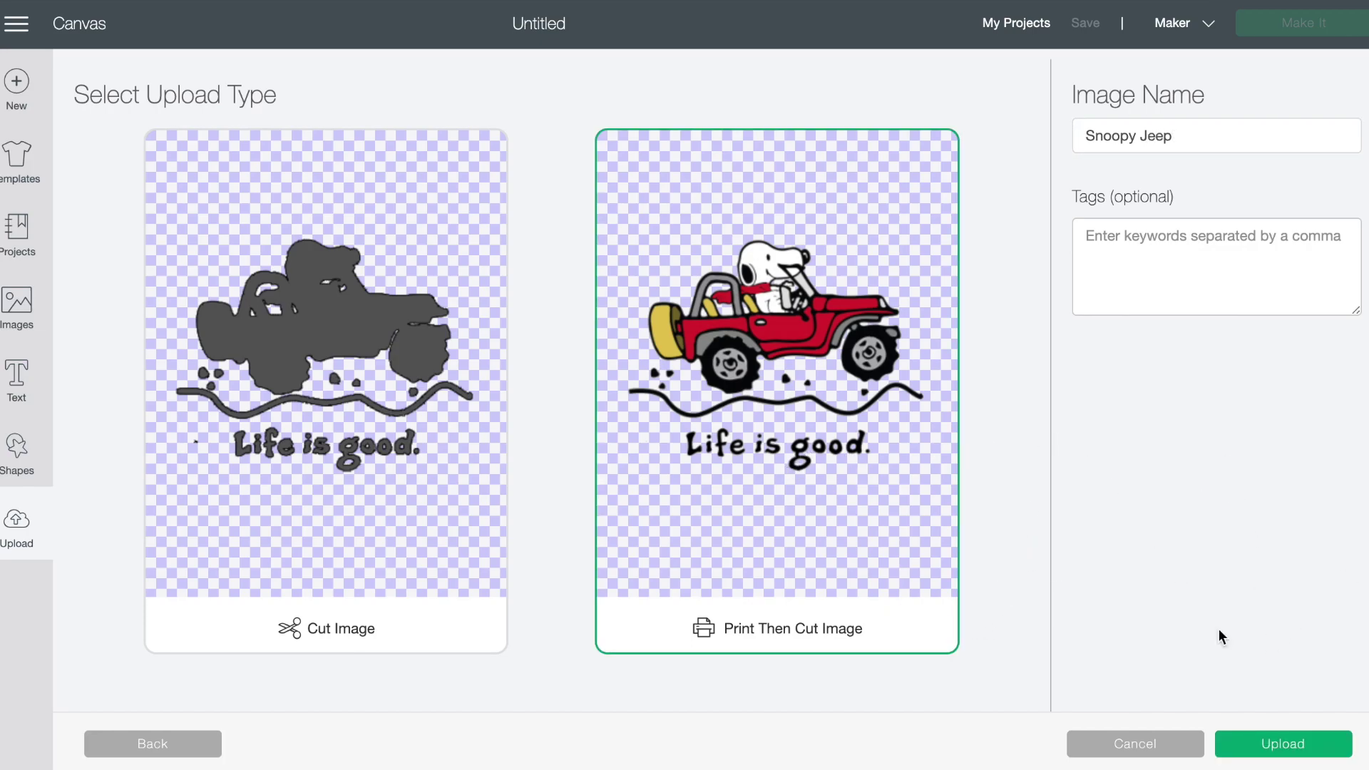
pyautogui.click(1282, 747)
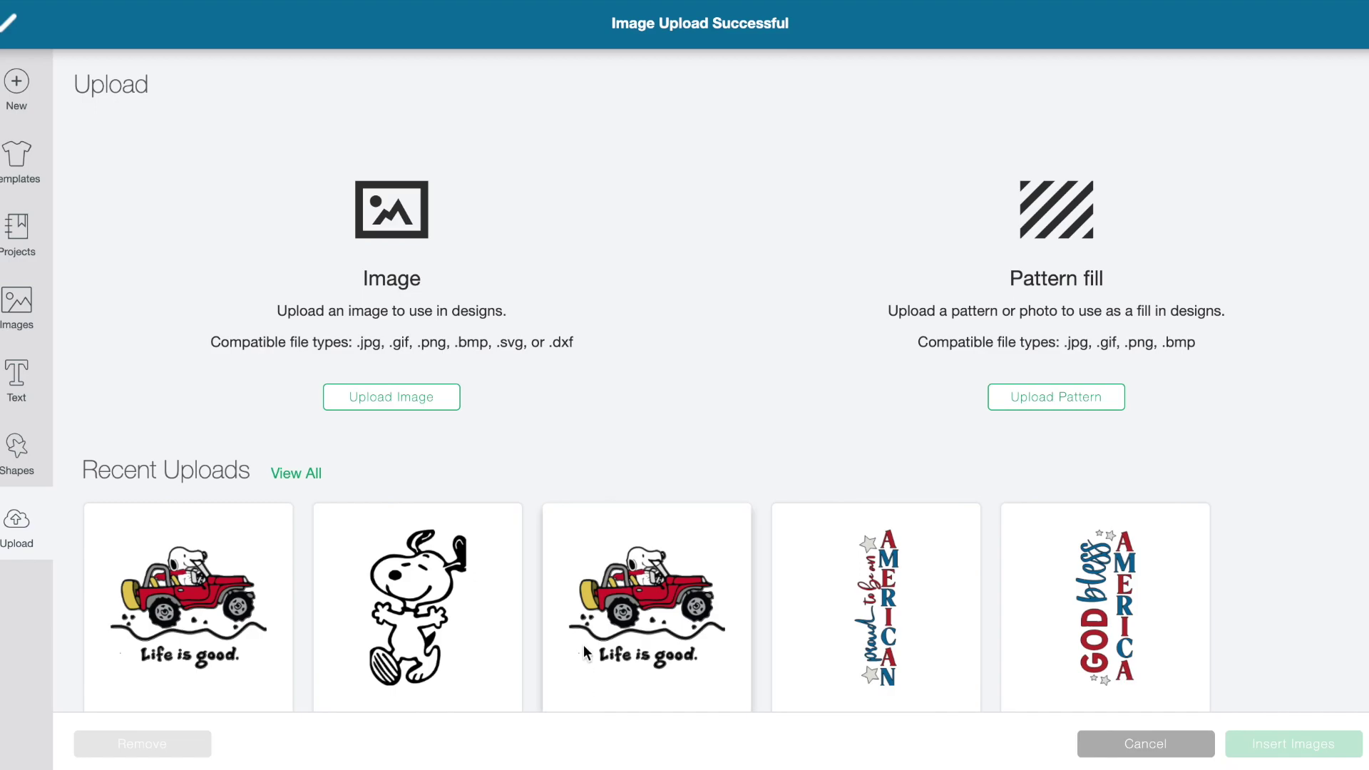
# Step: Insert the Snoopy Jeep image from Recent Uploads onto the canvas
pyautogui.scroll(-3, 584, 645)
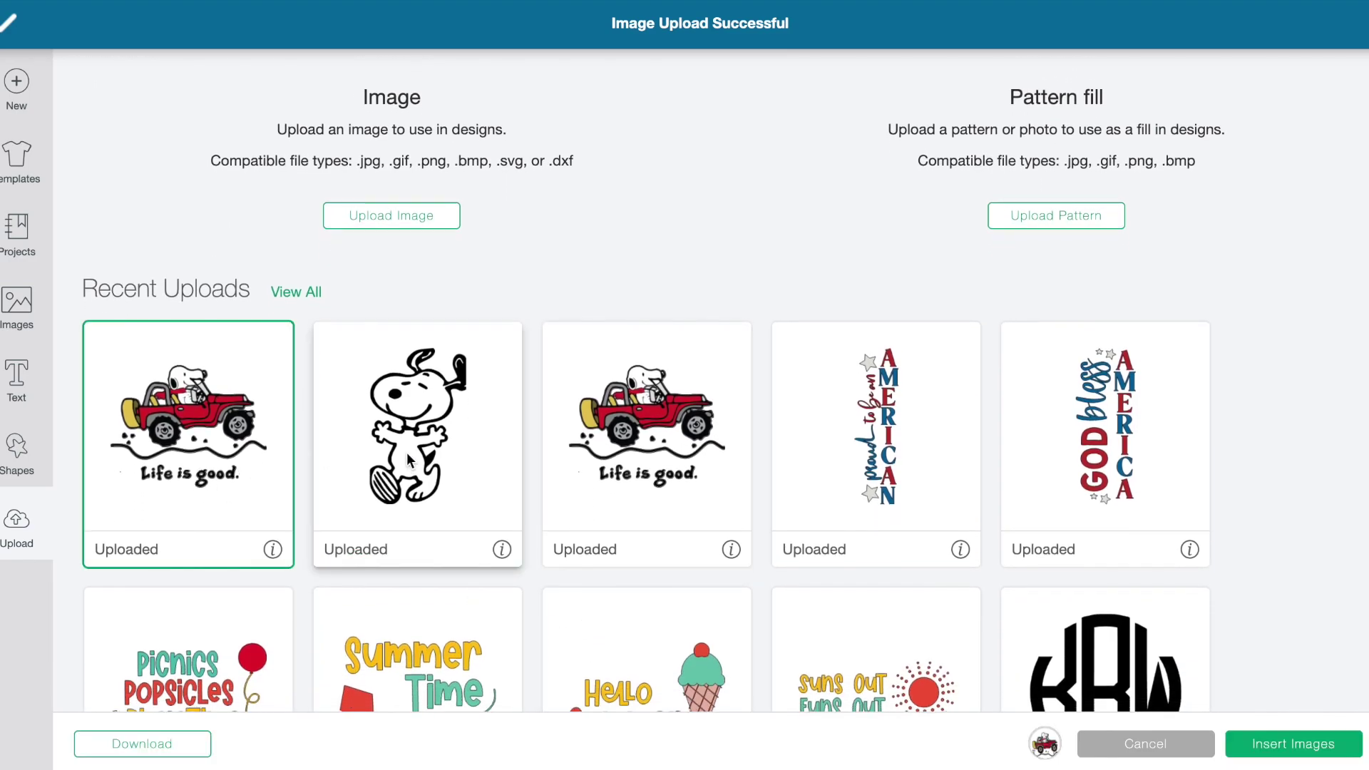
pyautogui.click(412, 460)
pyautogui.click(1293, 744)
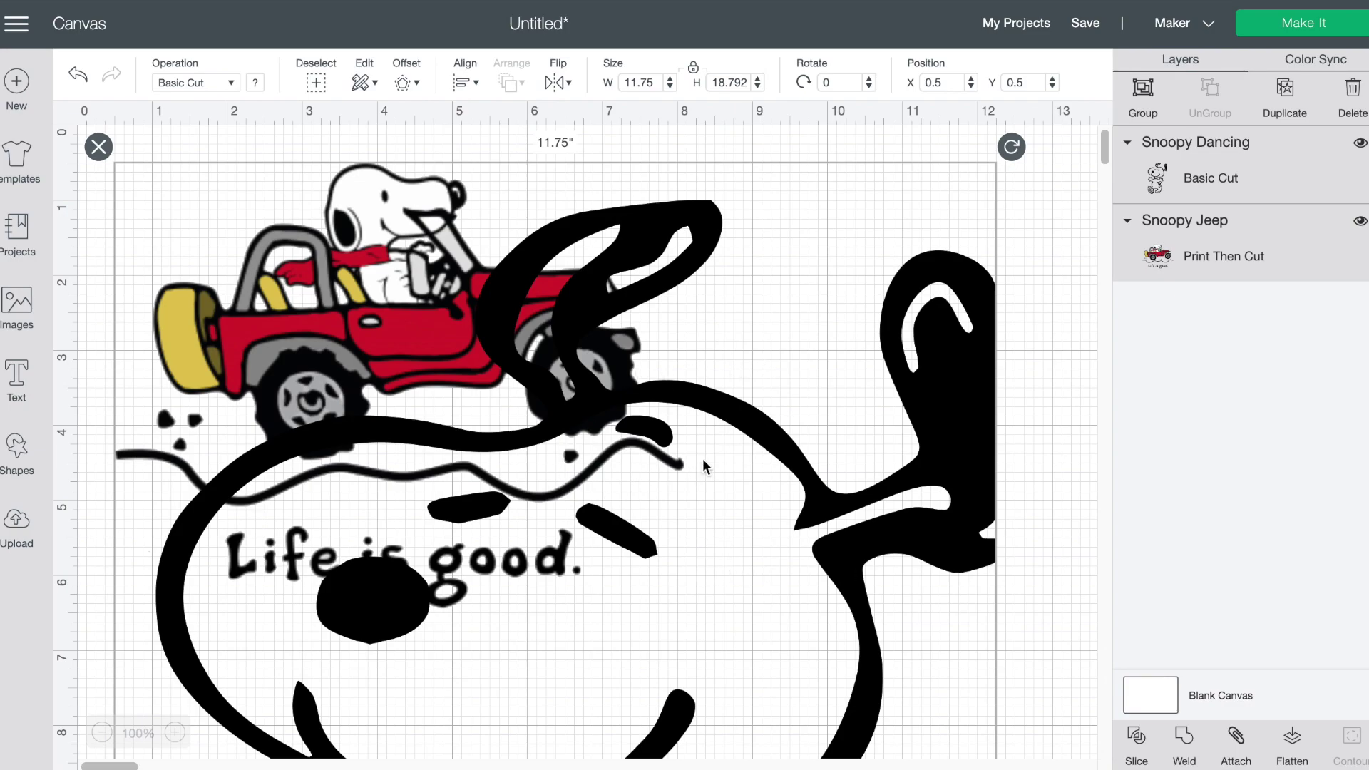
# Step: Move the Snoopy Dancing image right and down, out of the jeep's way
pyautogui.moveTo(649, 464); pyautogui.dragTo(754, 479)
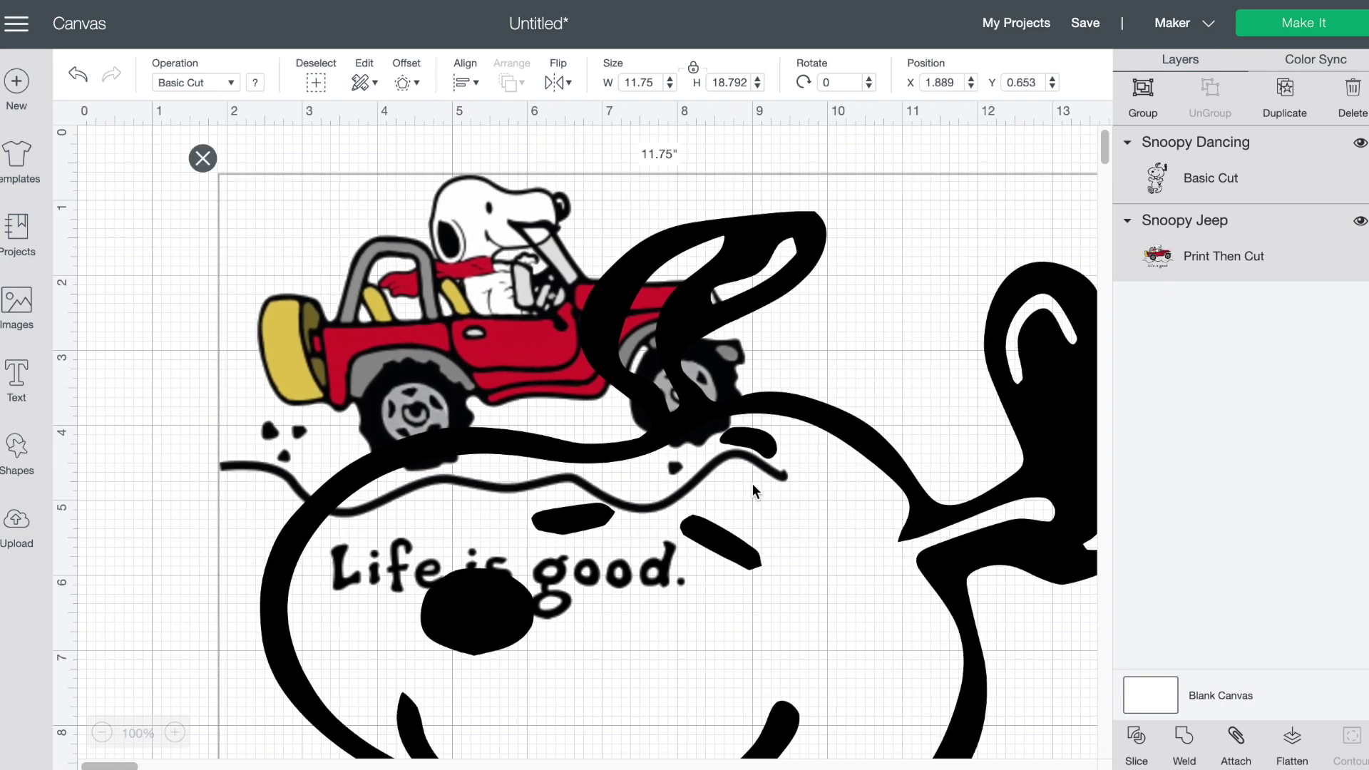
pyautogui.click(160, 314)
pyautogui.moveTo(528, 320); pyautogui.dragTo(738, 361)
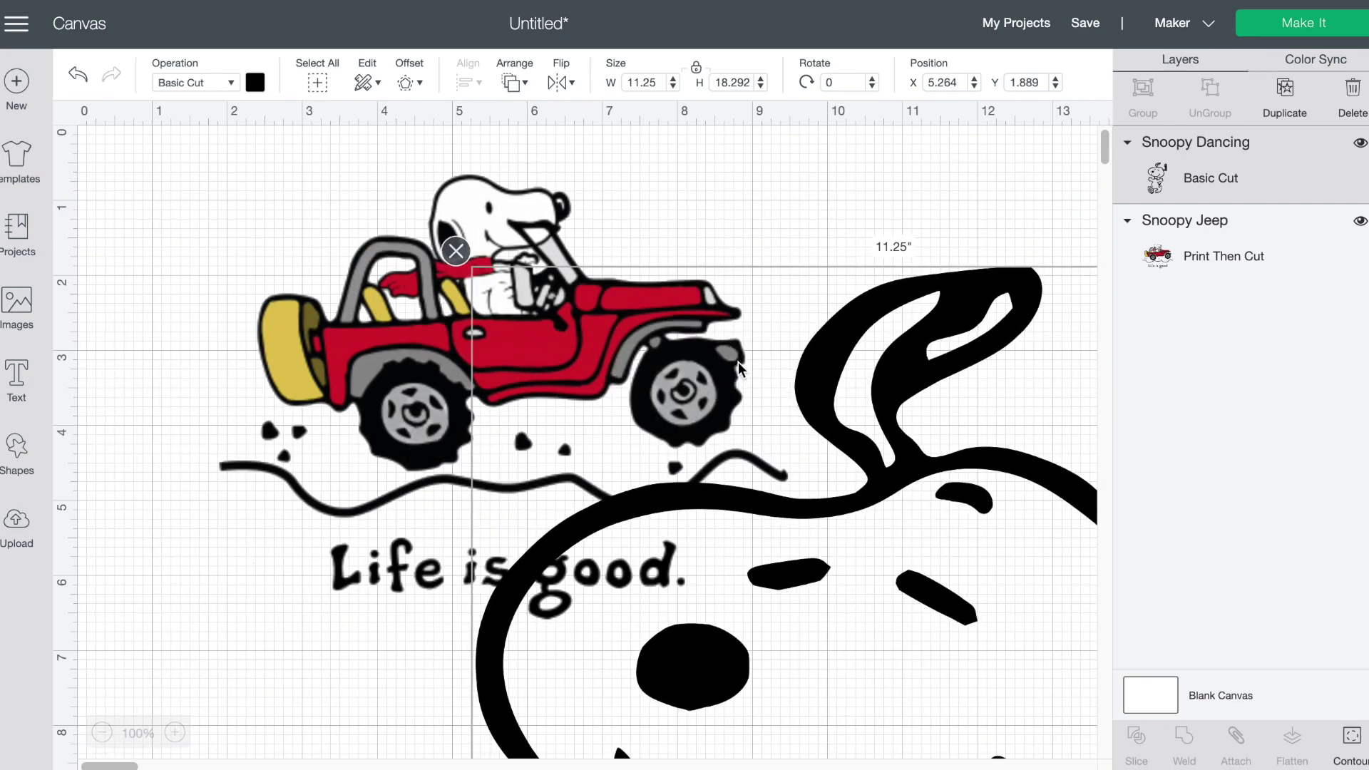
# Step: Place the Snoopy Jeep in the top-left corner, resized to about 5.123 × 4.01 inches
pyautogui.moveTo(391, 362); pyautogui.dragTo(271, 328)
pyautogui.moveTo(686, 603); pyautogui.dragTo(458, 462)
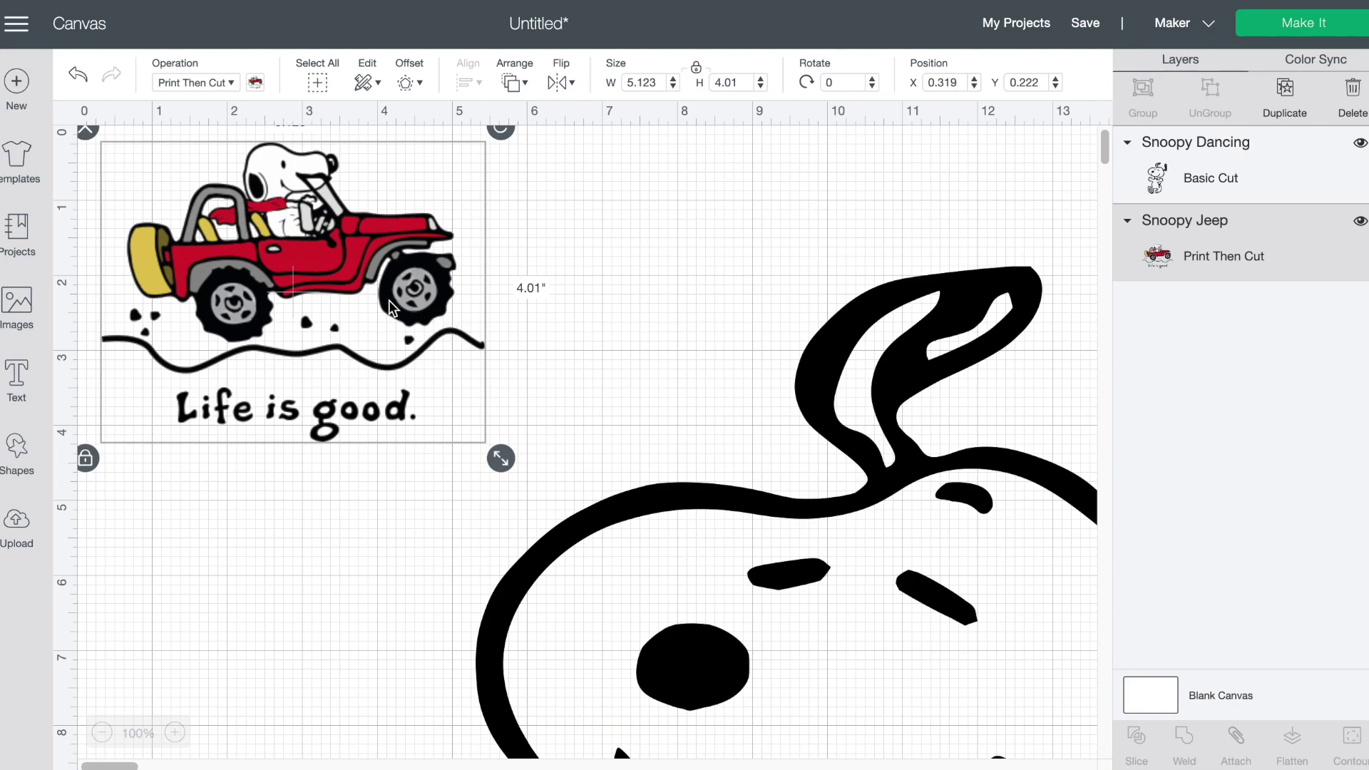
pyautogui.click(773, 507)
# Step: Raise Snoopy Dancing to the canvas top edge at X 4.583, Y 0 beside the jeep
pyautogui.moveTo(866, 537); pyautogui.dragTo(800, 285)
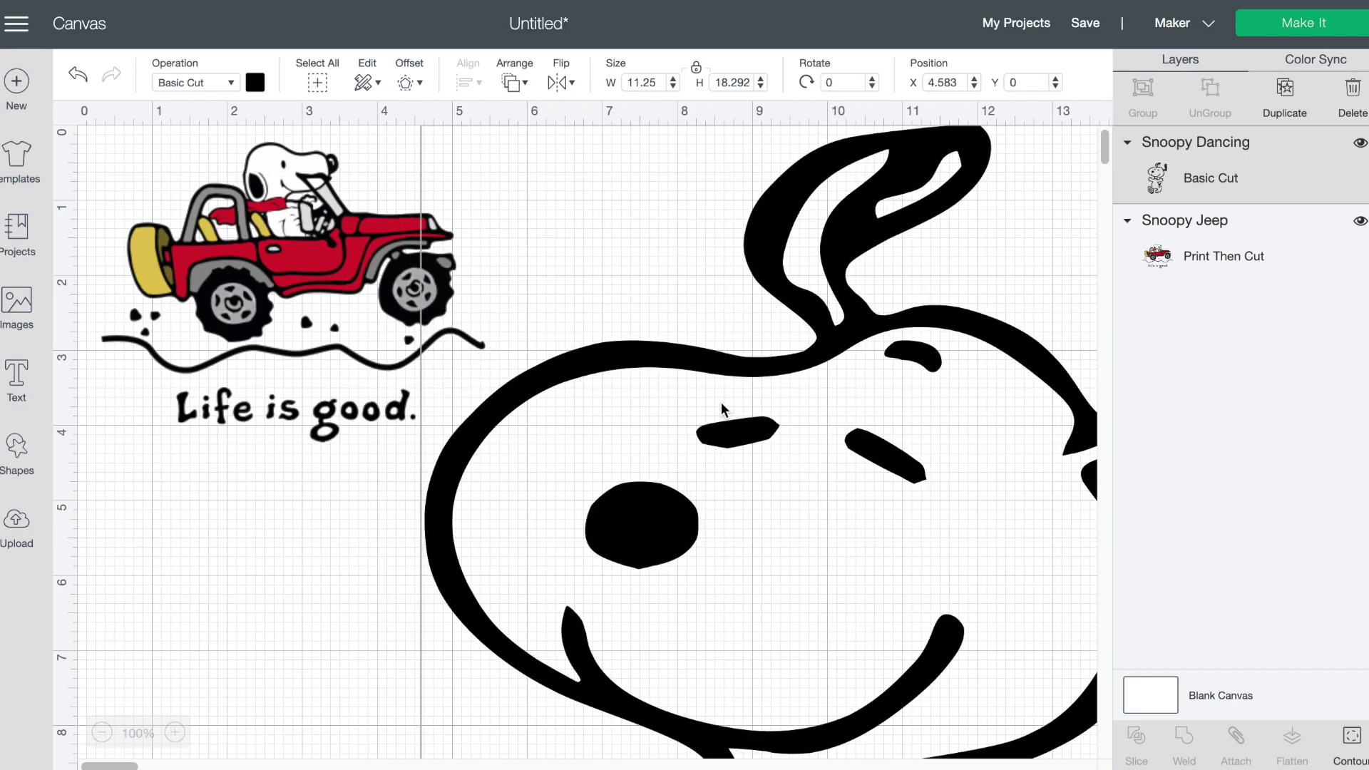